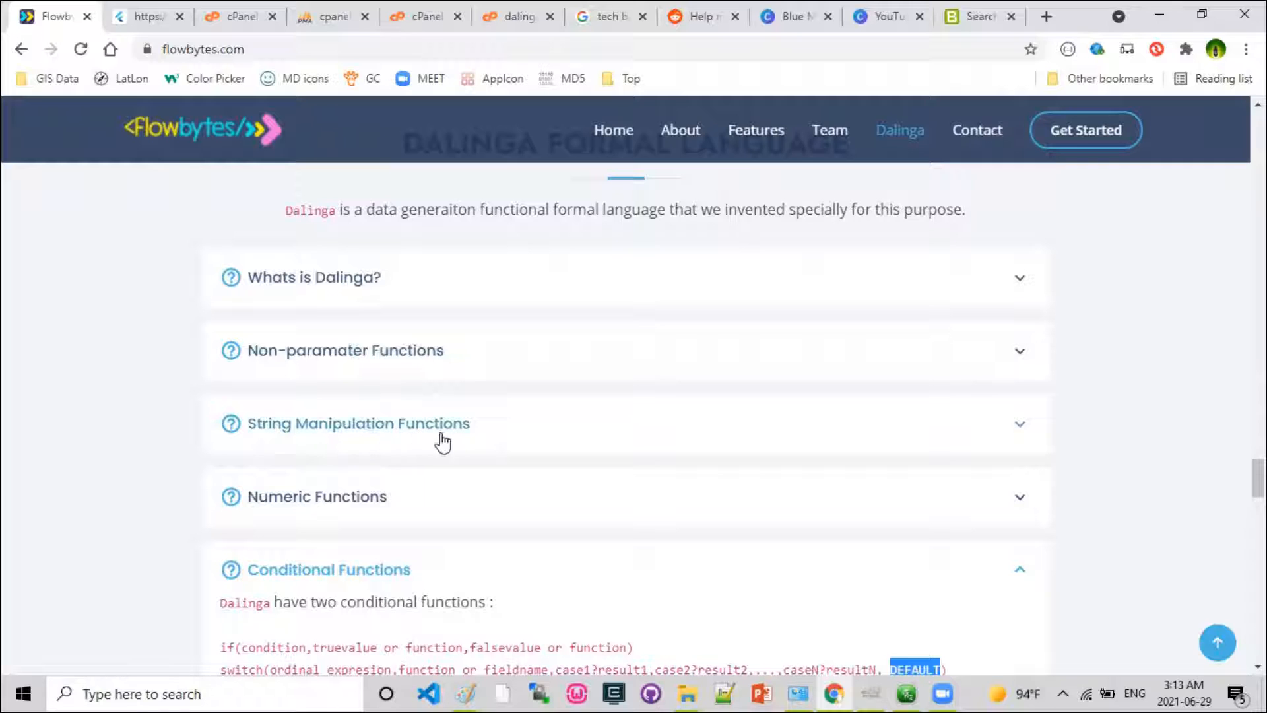
Collapse the Conditional Functions section on the Flowbytes page and view the Dalinga functions help in the ide.flowbytes.com tab.
scroll(522, 503, "down", 1)
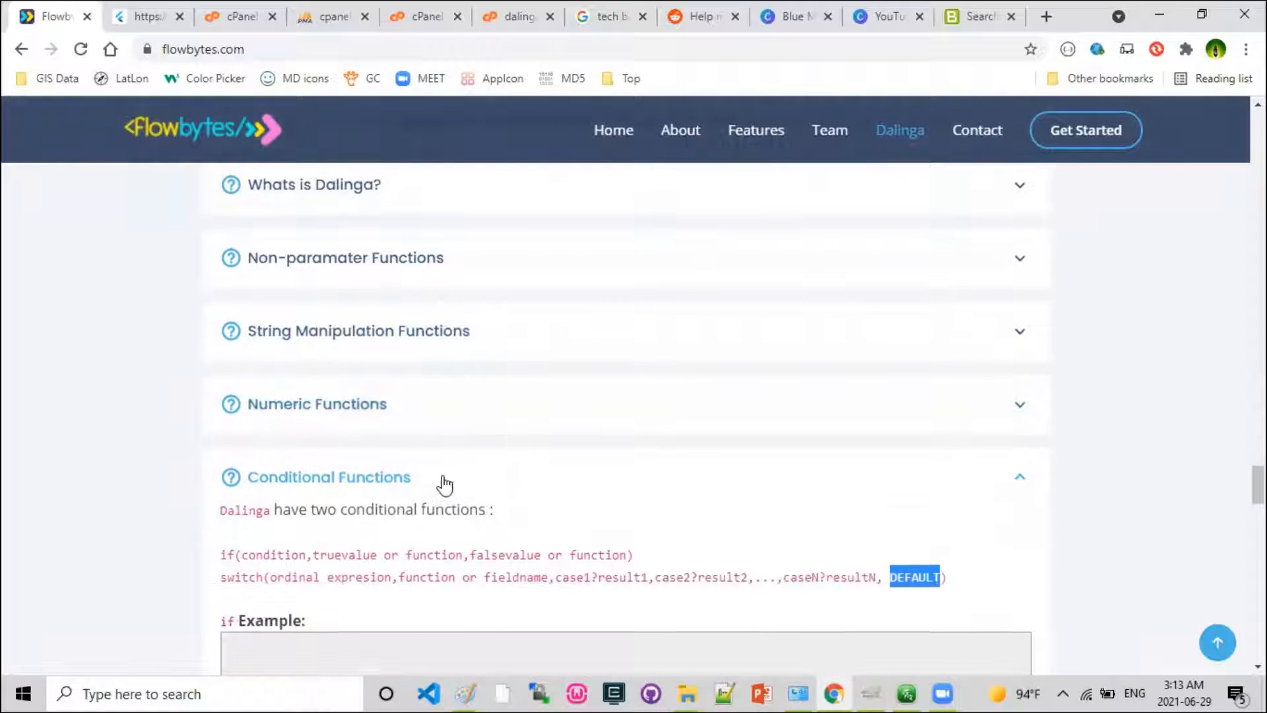
left_click(1016, 477)
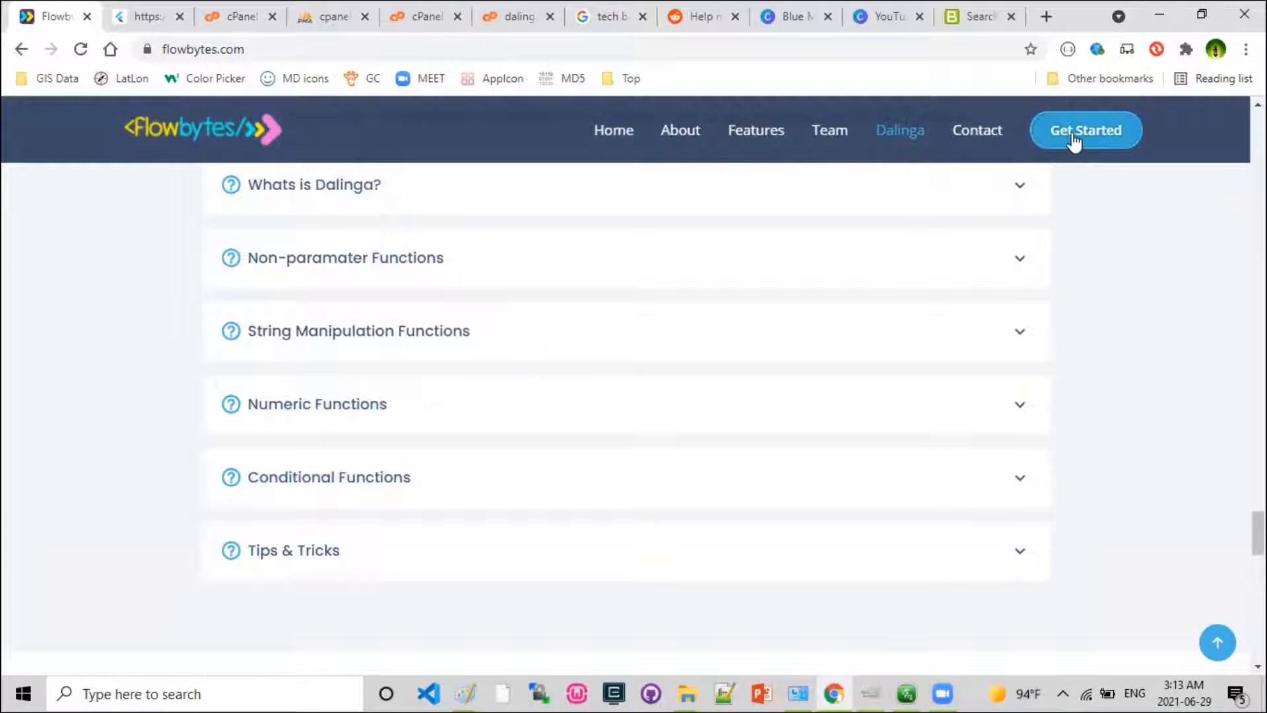
left_click(148, 16)
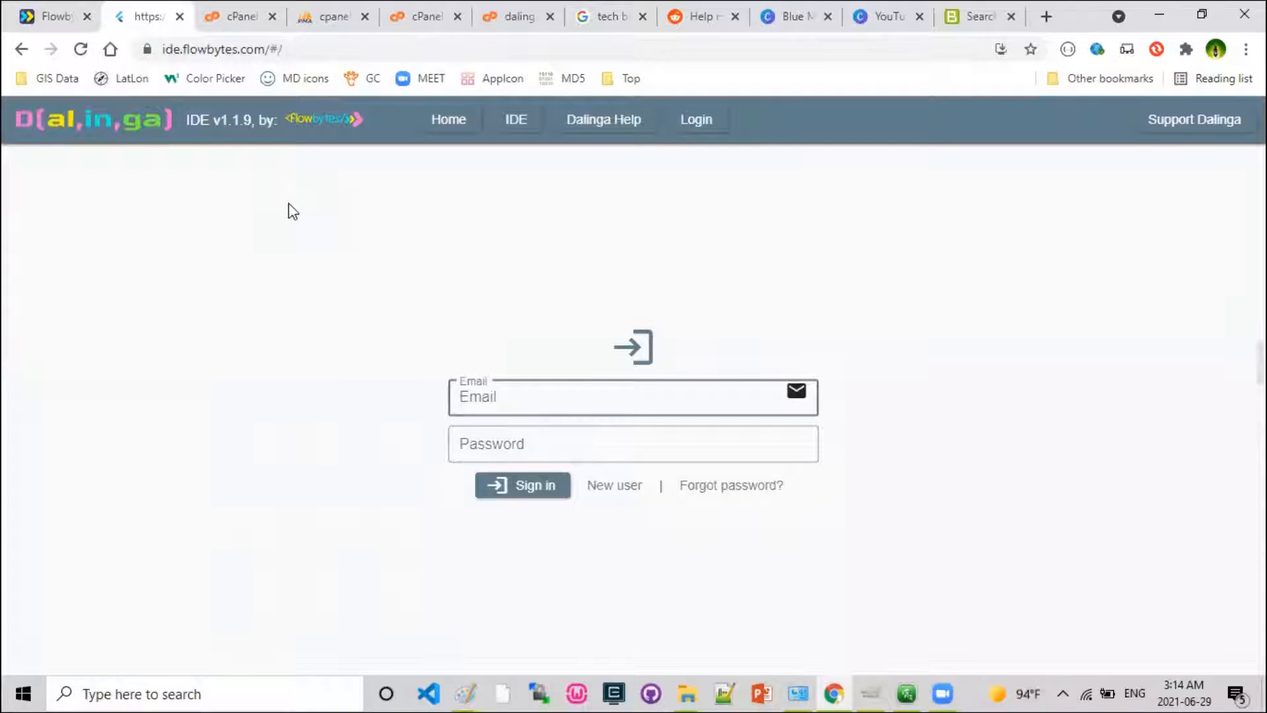
left_click(611, 133)
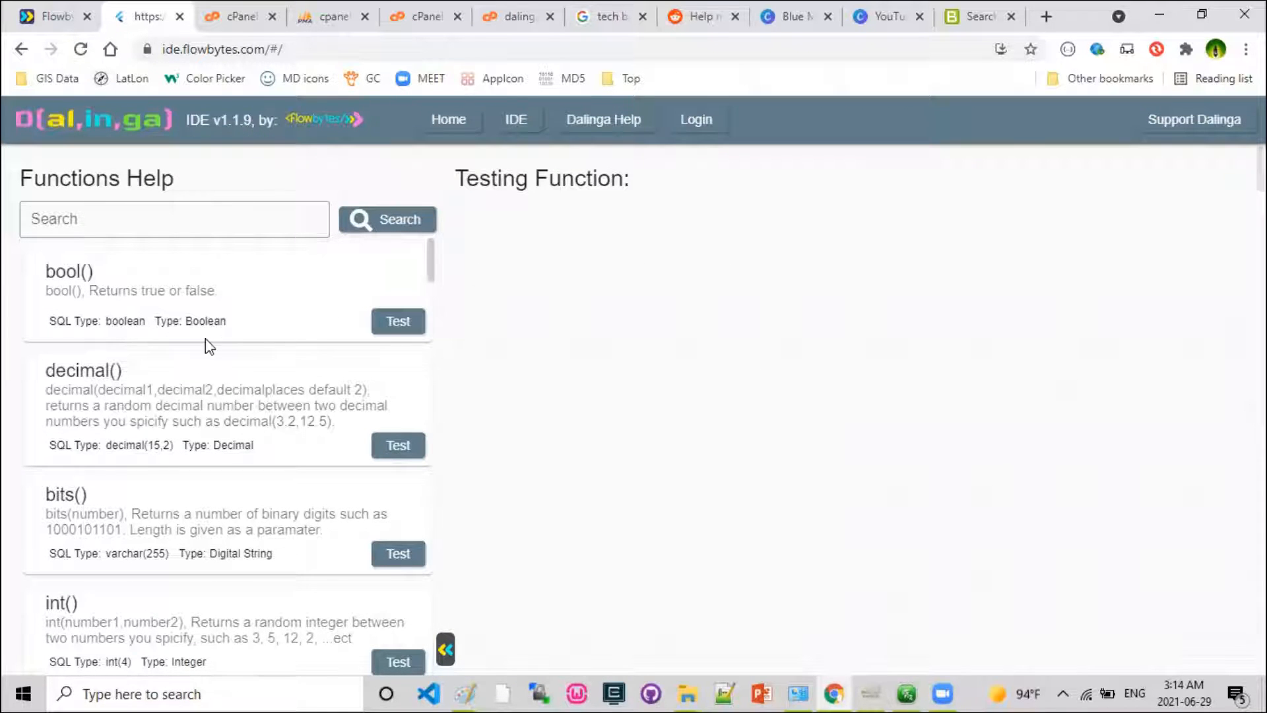
Open the new user registration form from the Dalinga login page.
left_click(703, 132)
left_click(509, 414)
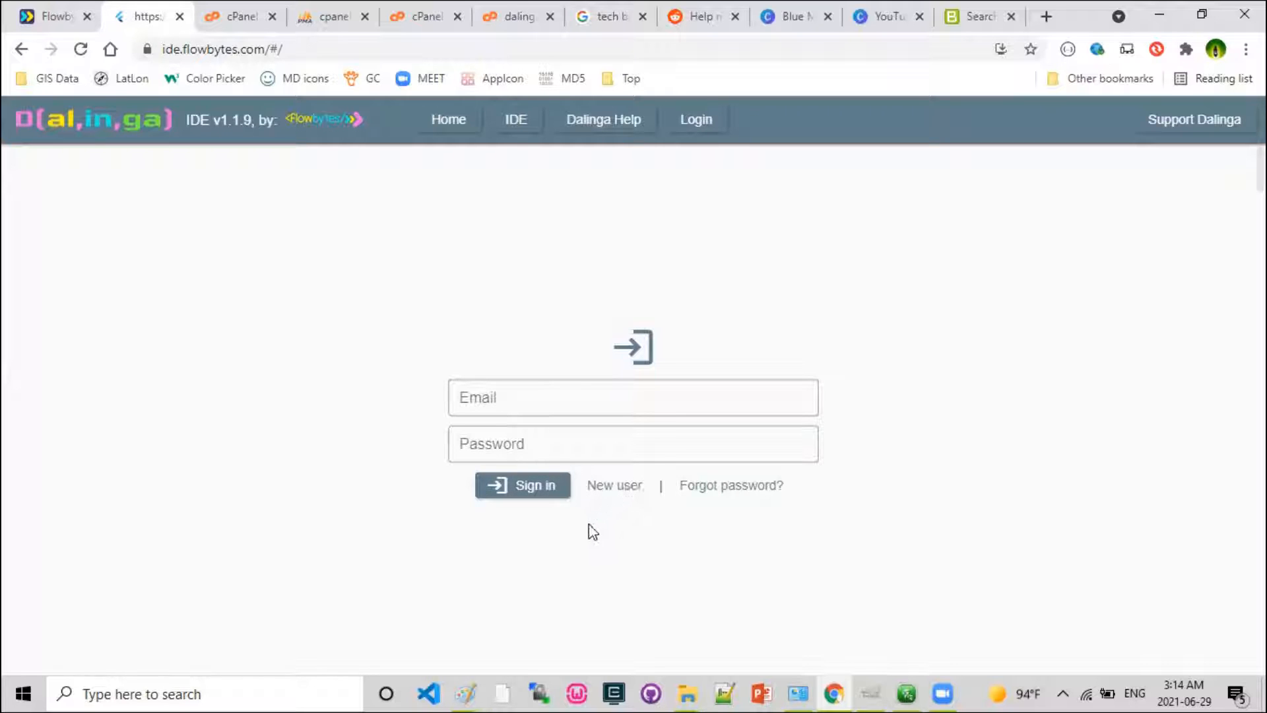
left_click(603, 490)
Enter the new user's full name in the registration form.
left_click(600, 355)
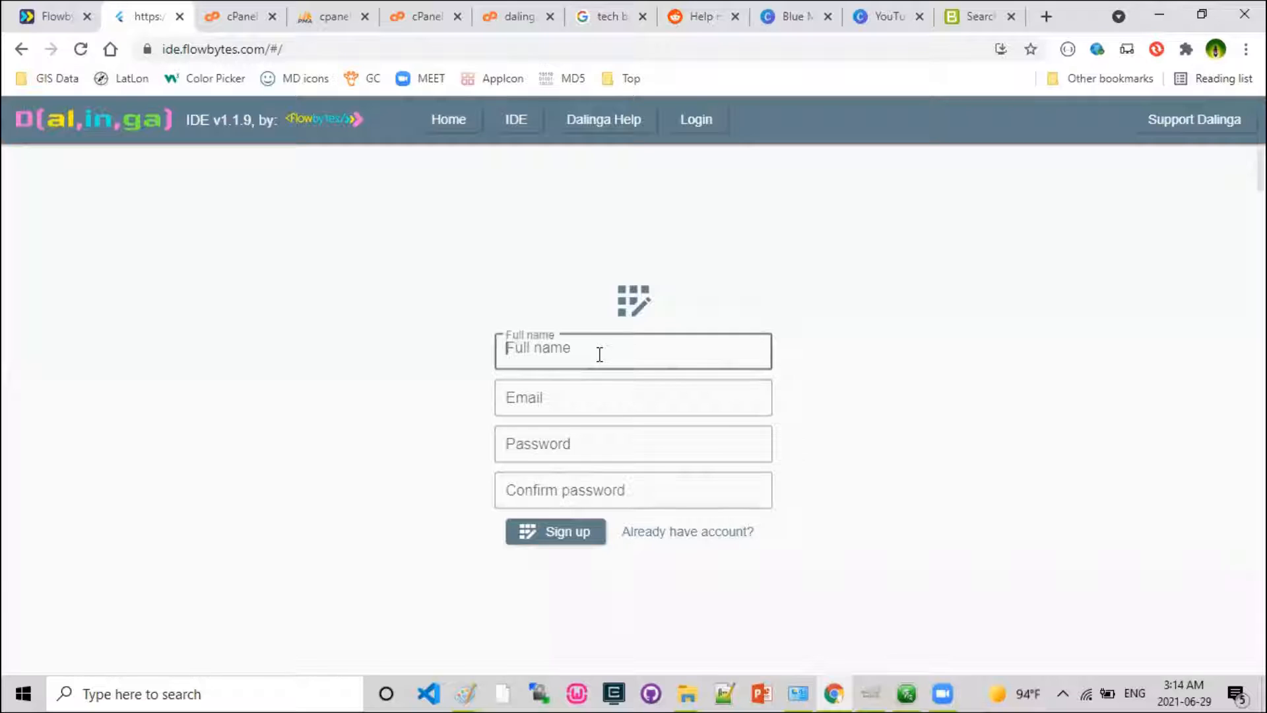
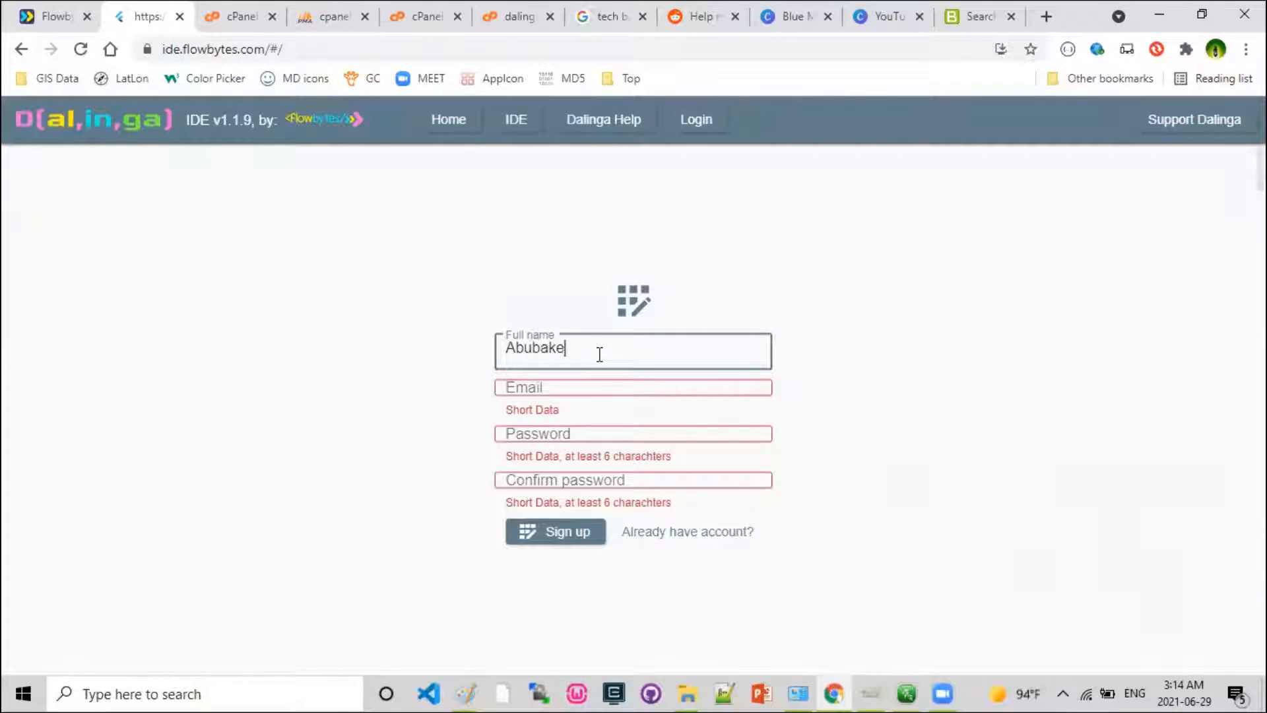
Fill in the new user's e-mail address in the registration form.
key("Tab")
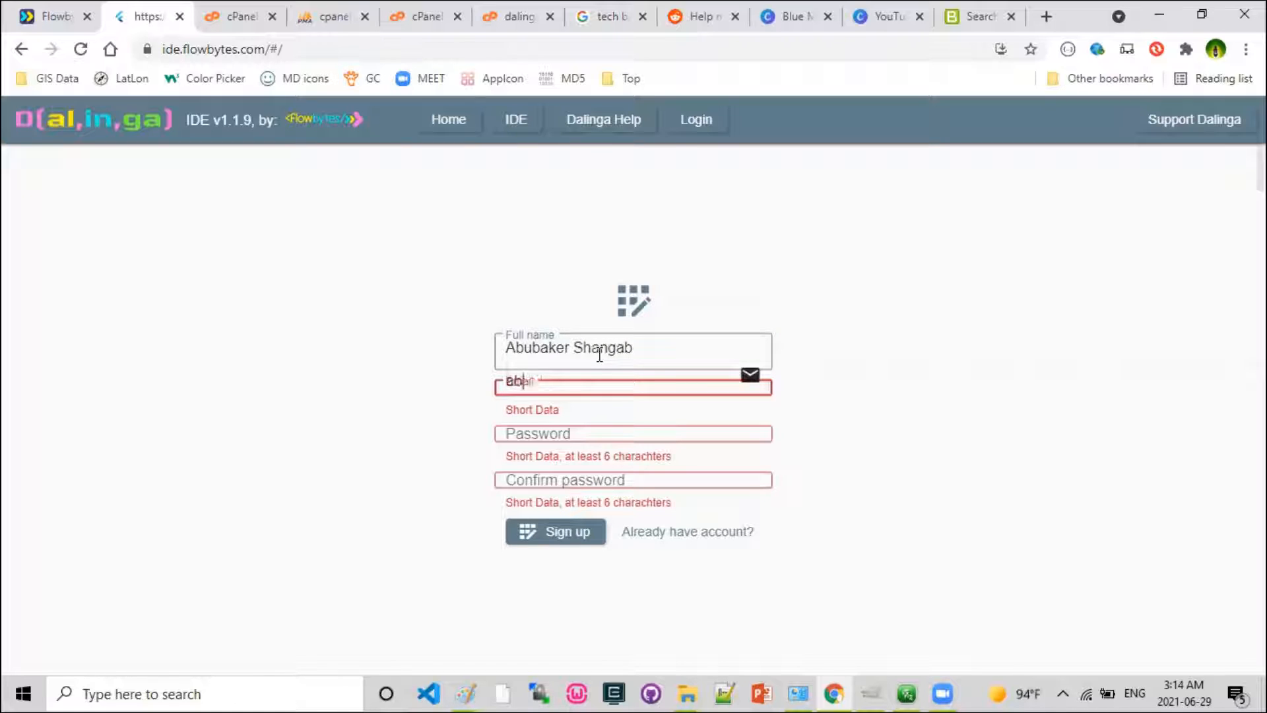
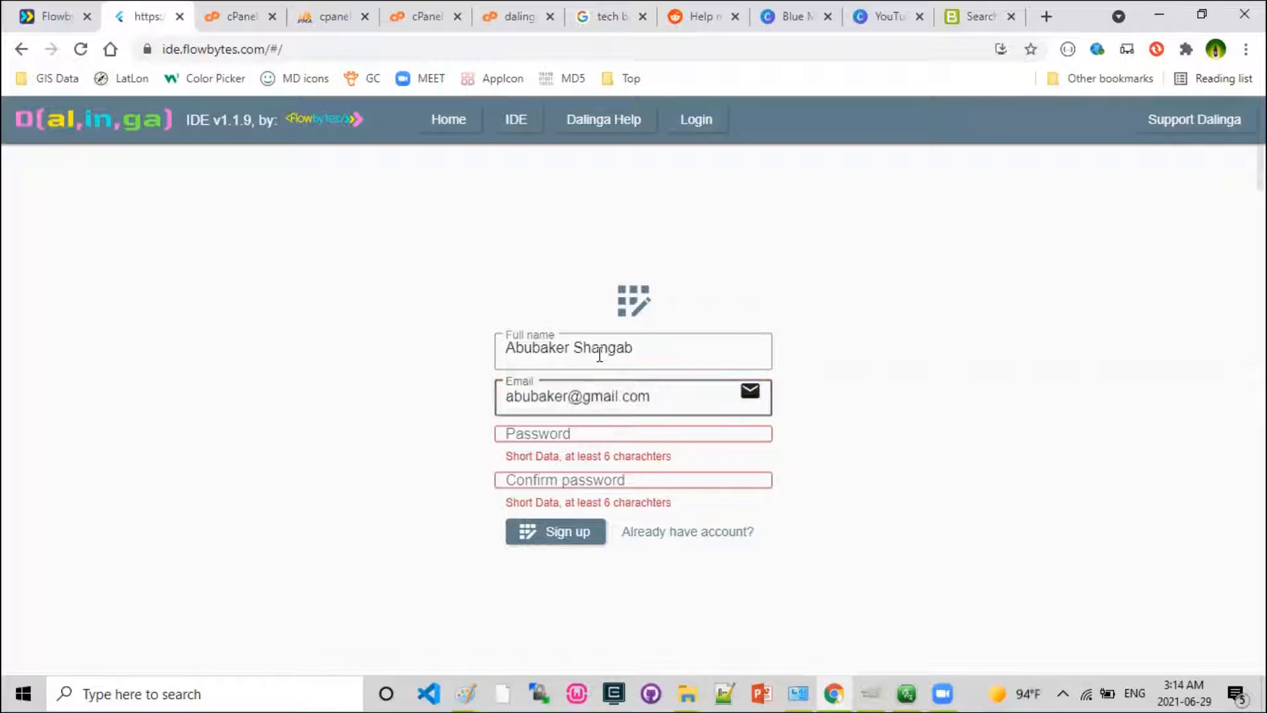
Enter the account password, repeat it in the confirmation field, and submit the sign-up.
left_click(661, 437)
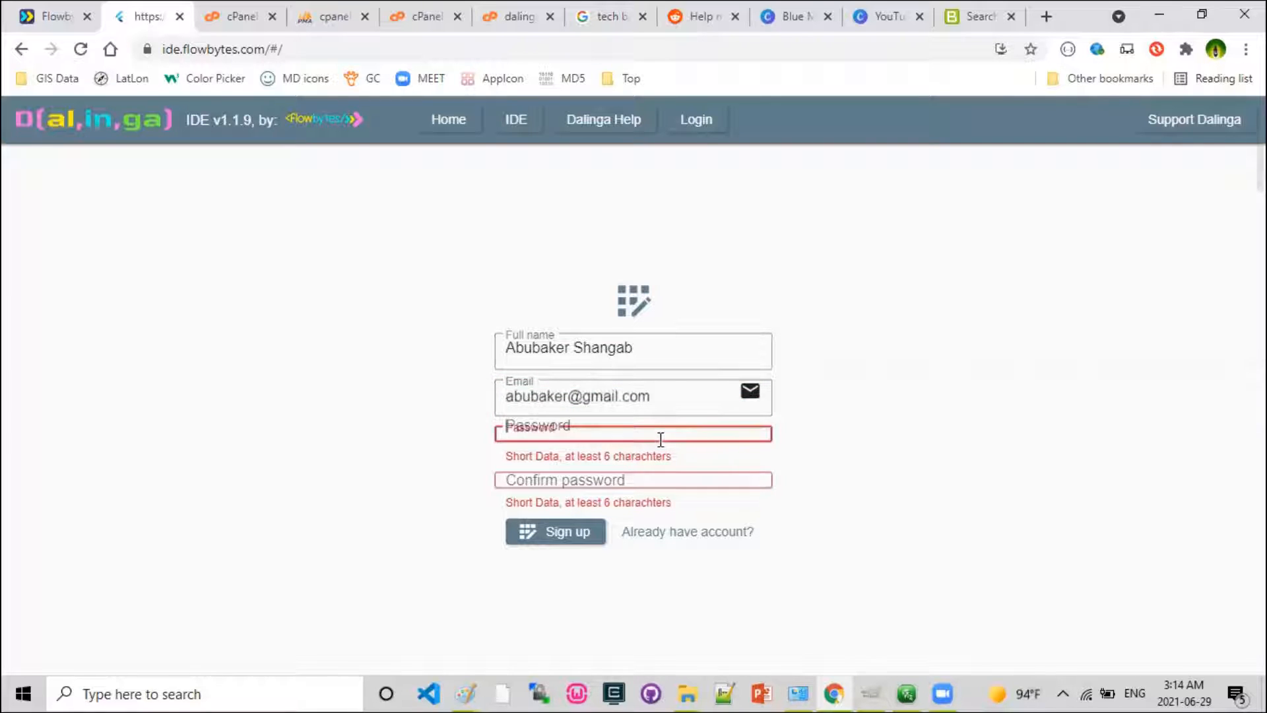
type("••••••")
key("Tab")
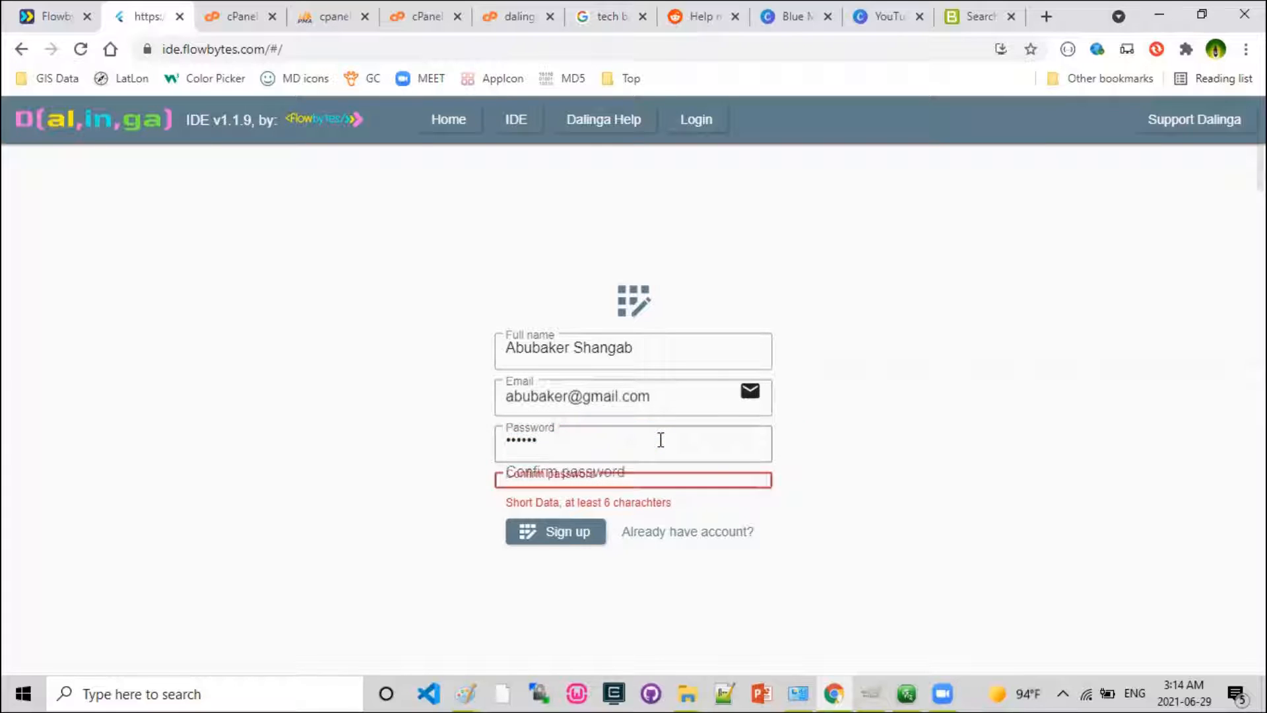
type("••")
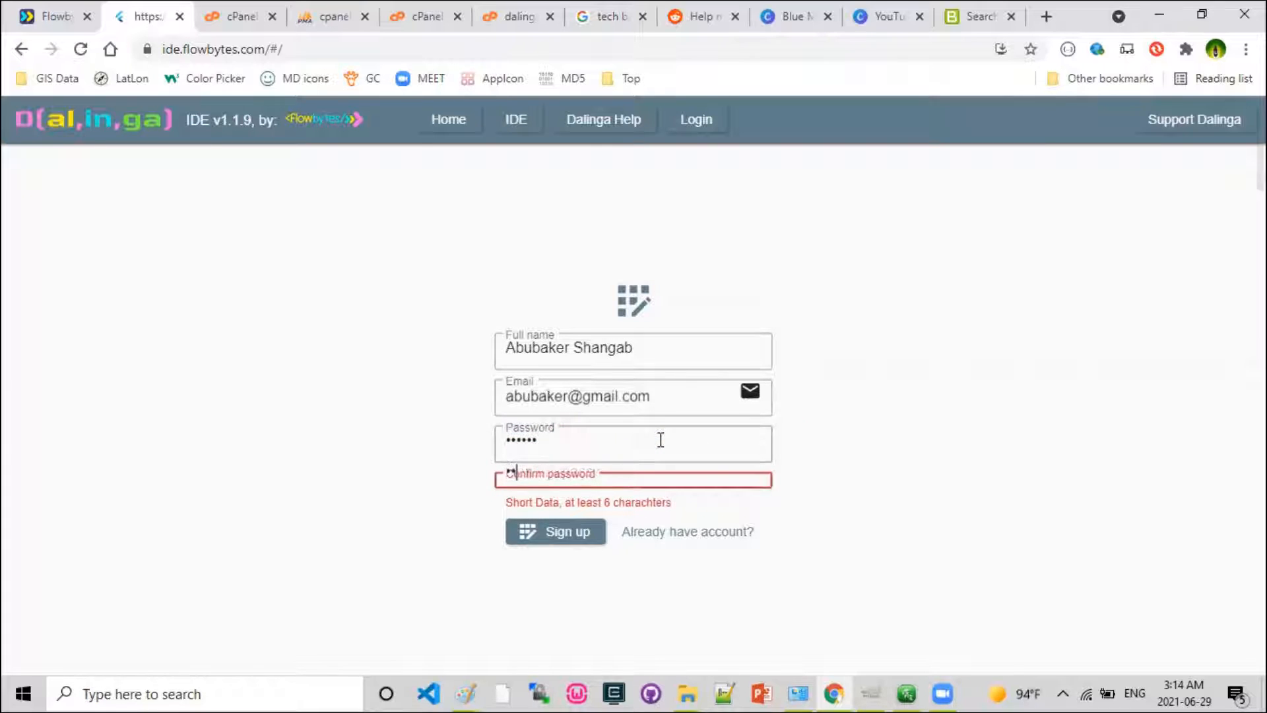
type("••••")
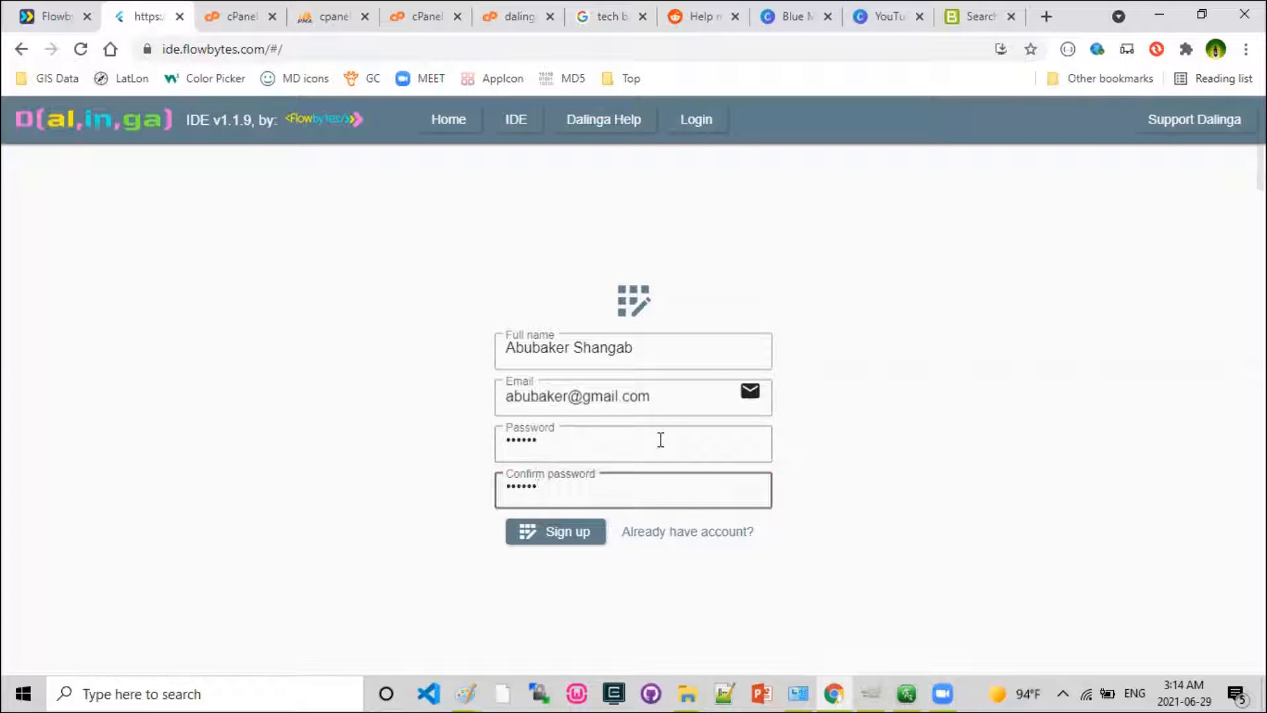
left_click(570, 535)
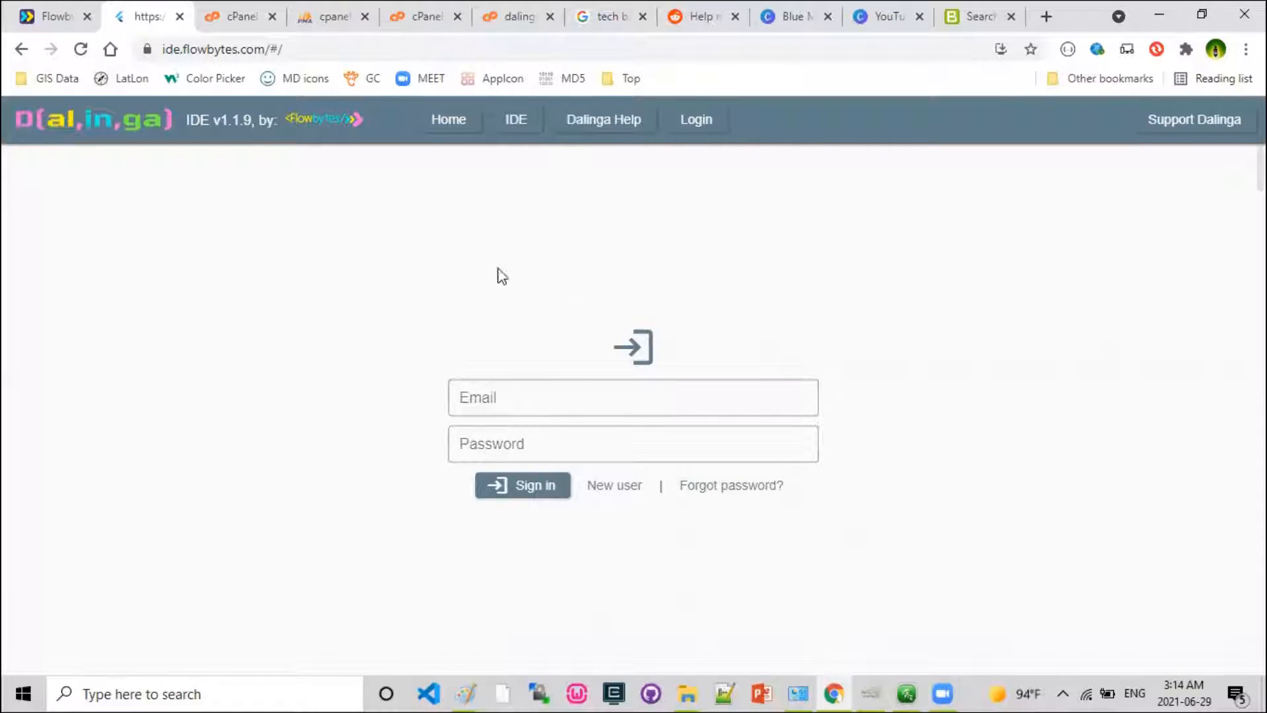
Fill in the registered account's e-mail address in the sign-in form.
left_click(546, 412)
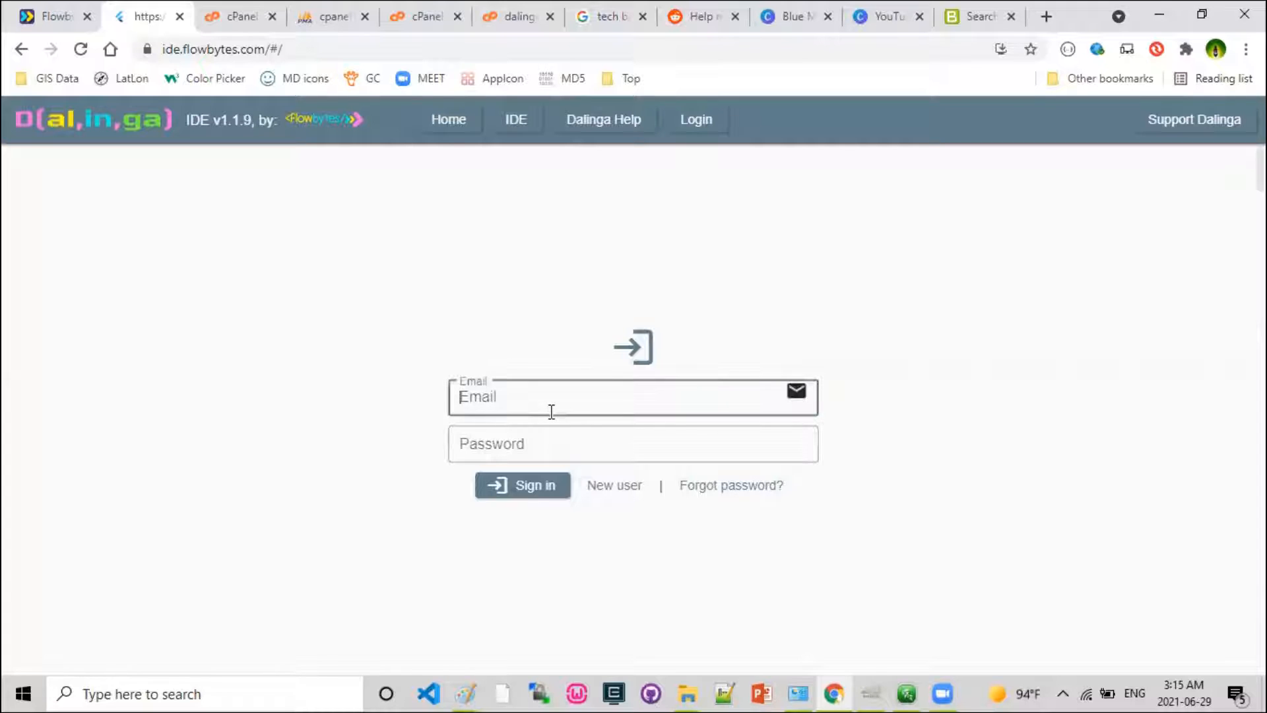
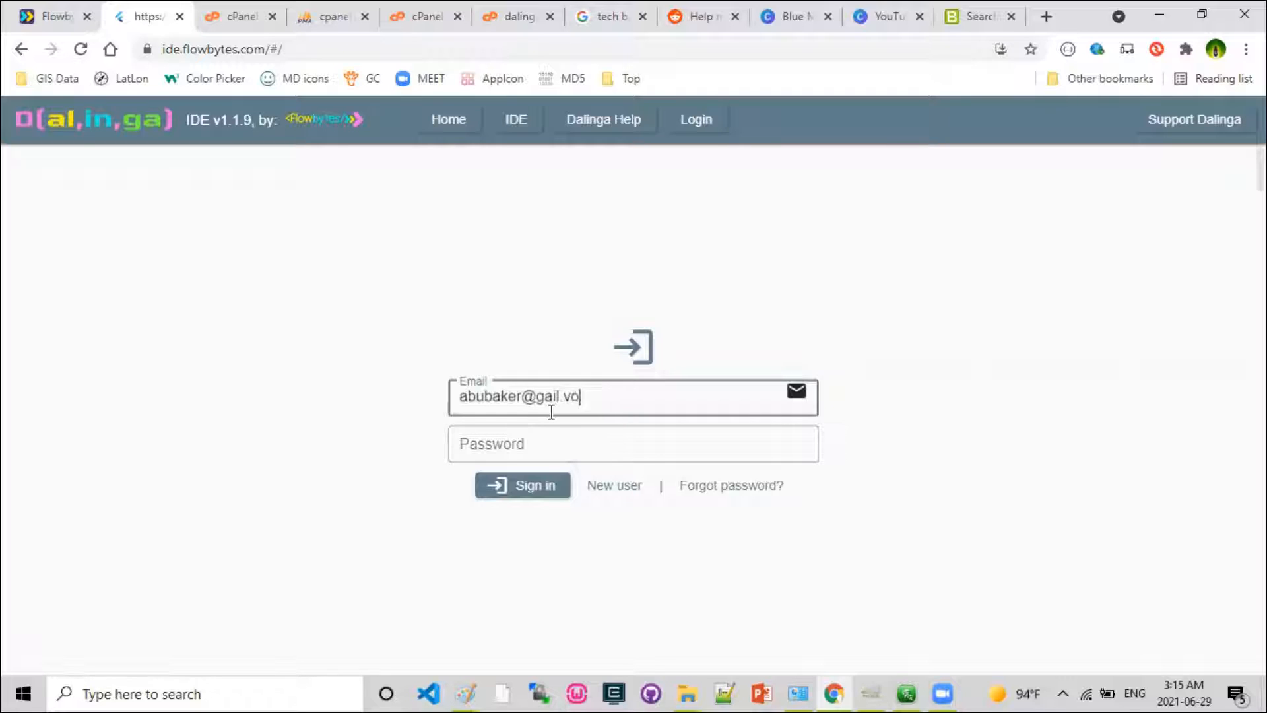
type("com")
key("Tab")
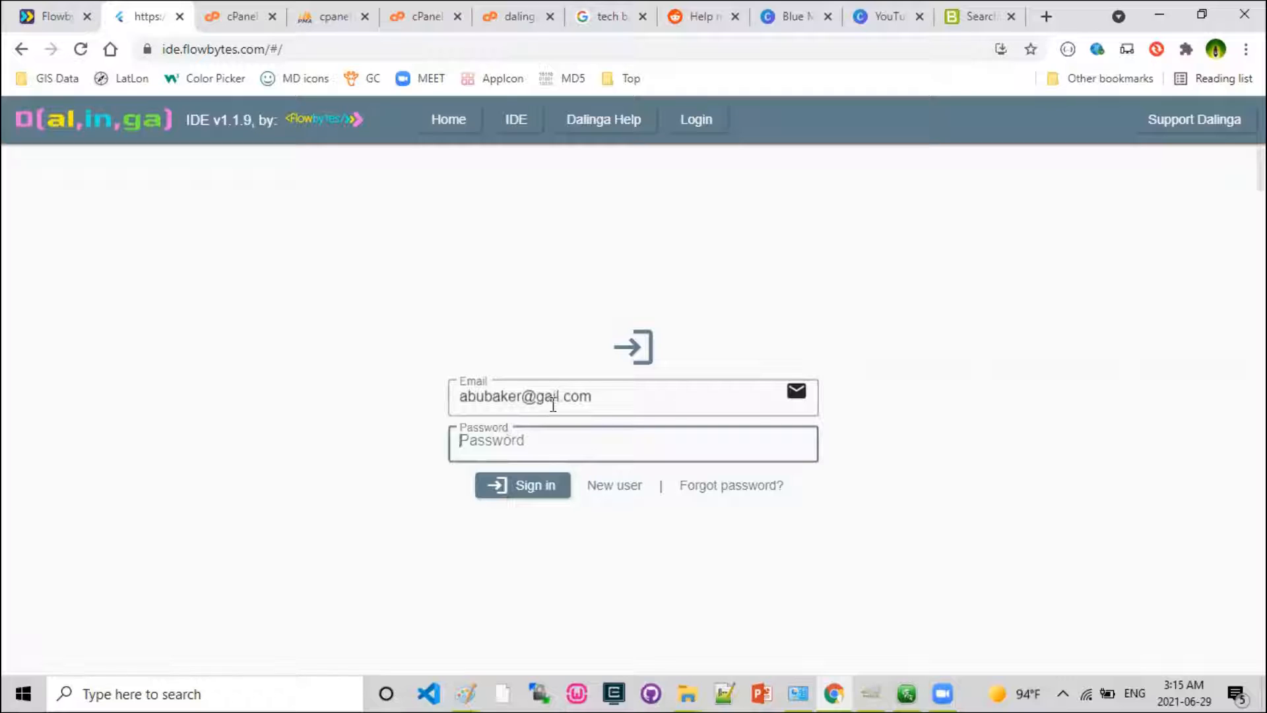
left_click(557, 402)
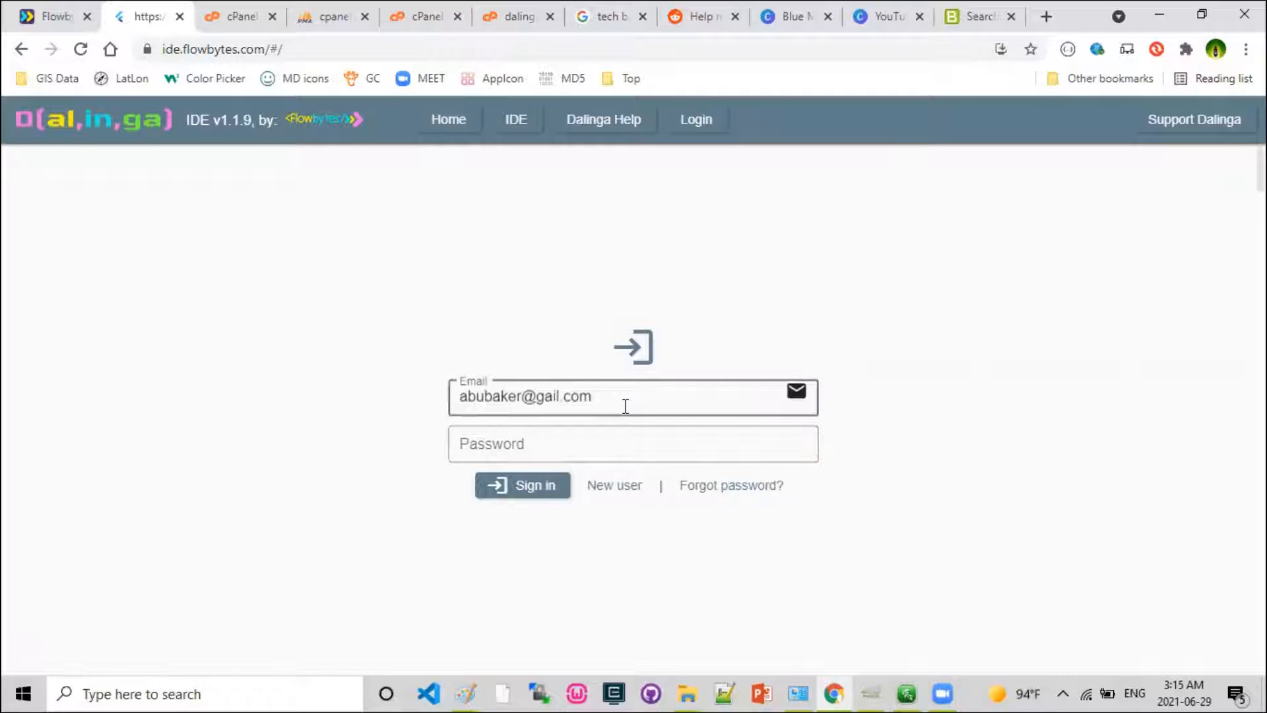
type("m")
Enter the account password and sign in to the Dalinga IDE.
left_click(597, 442)
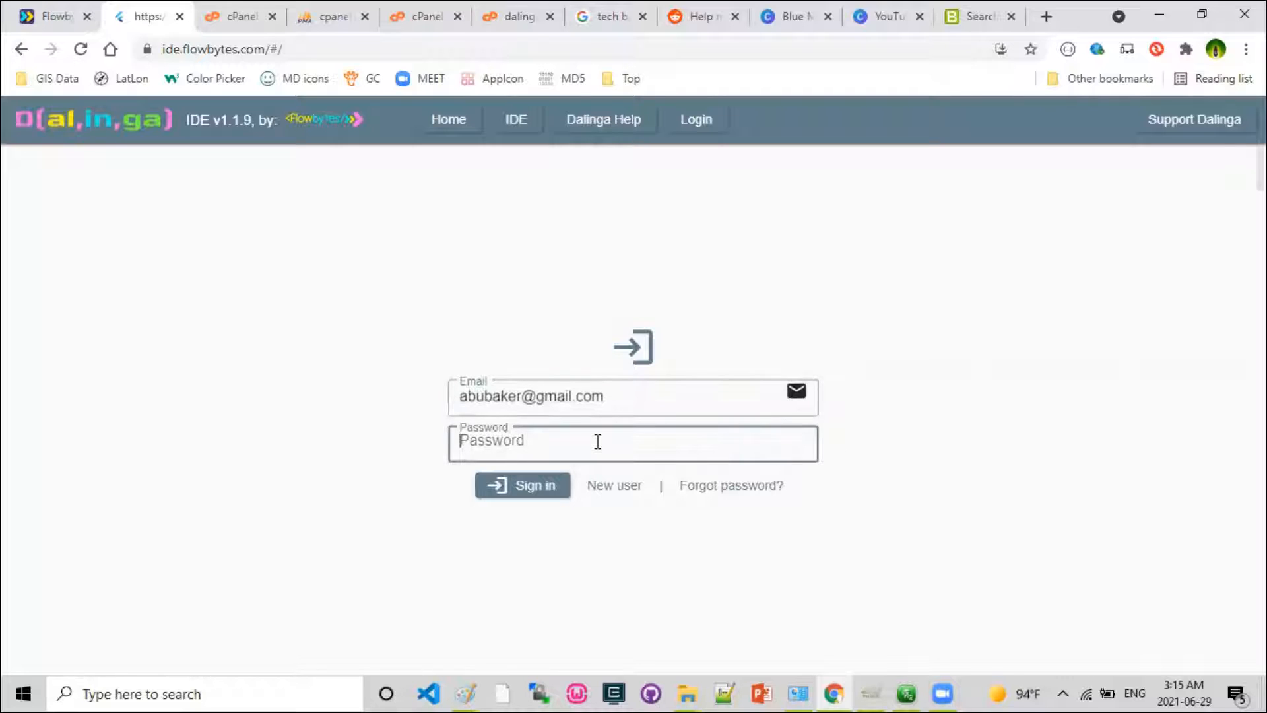
type("•••••")
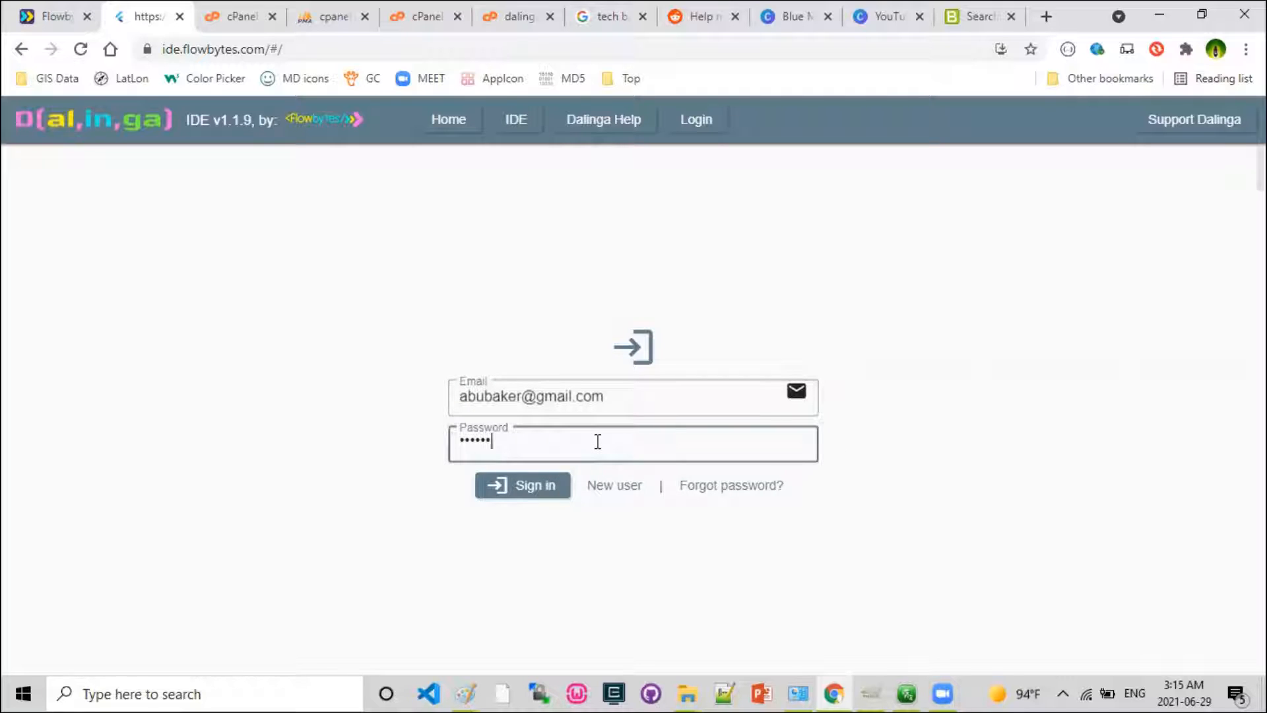
left_click(532, 486)
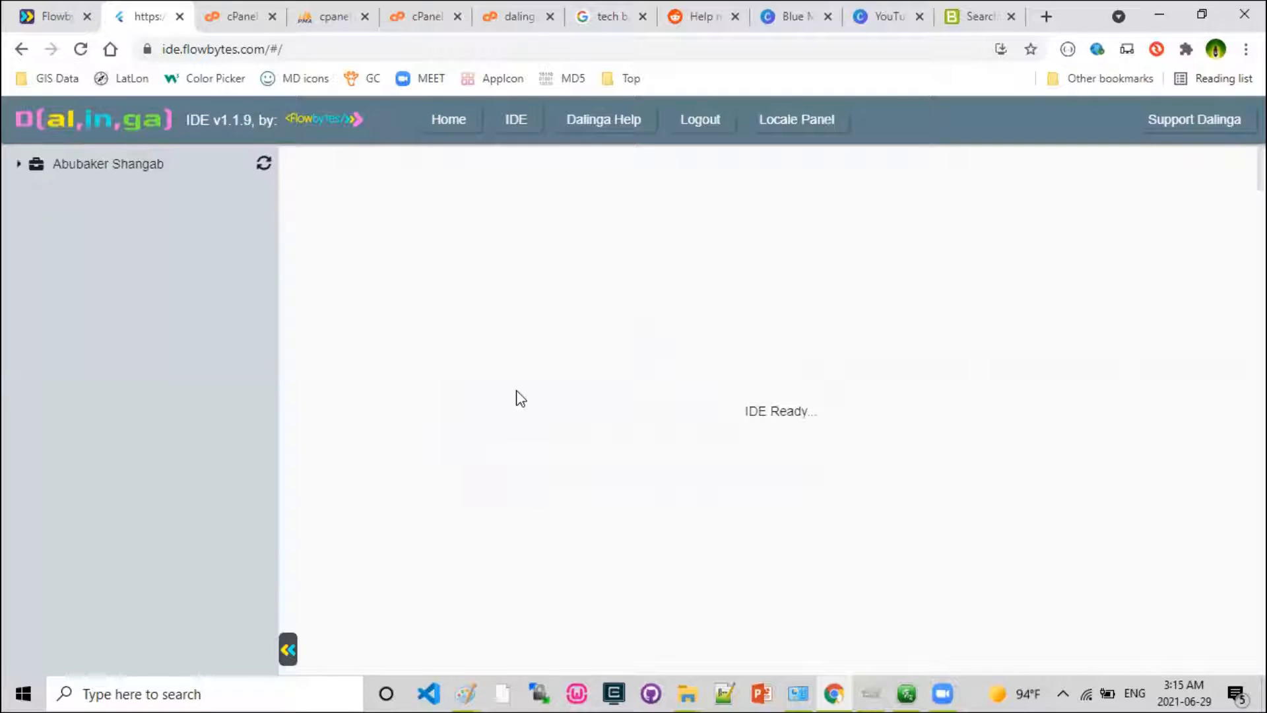
Expand the account's workspace tree, the NoSQL Databases node and its Database 1 to view their contents.
left_click(19, 163)
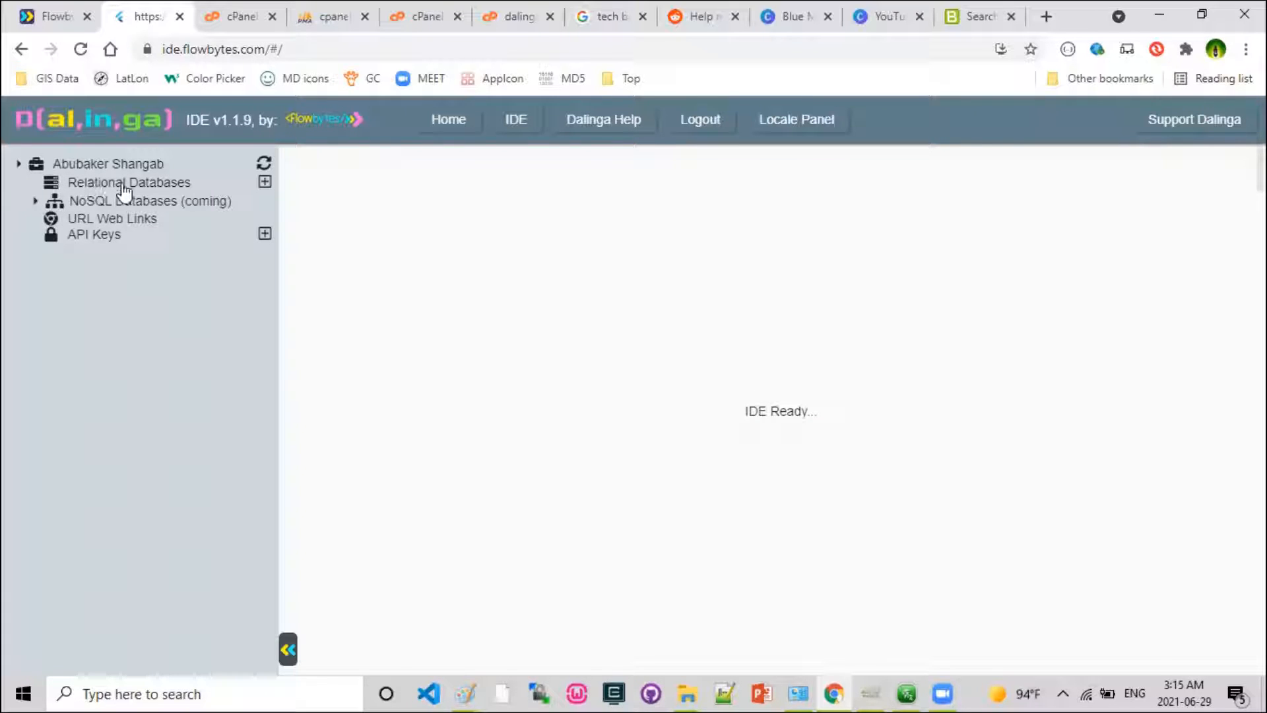
left_click(35, 201)
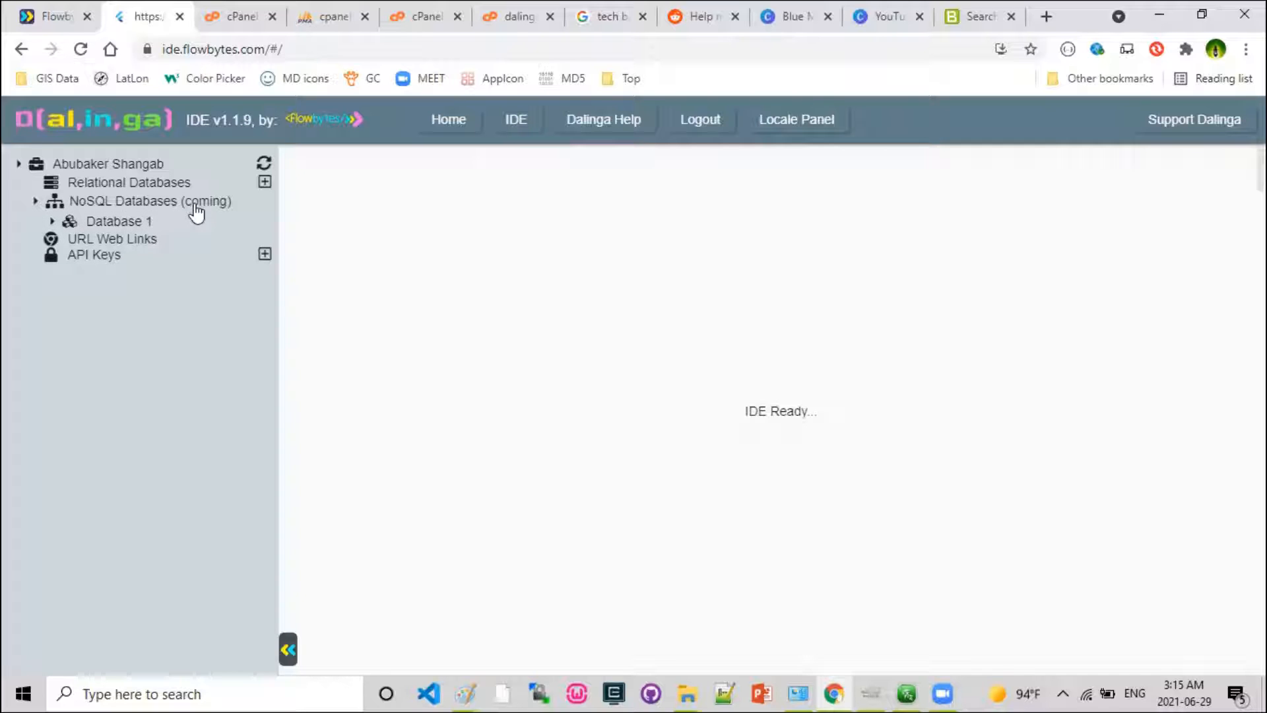
left_click(52, 222)
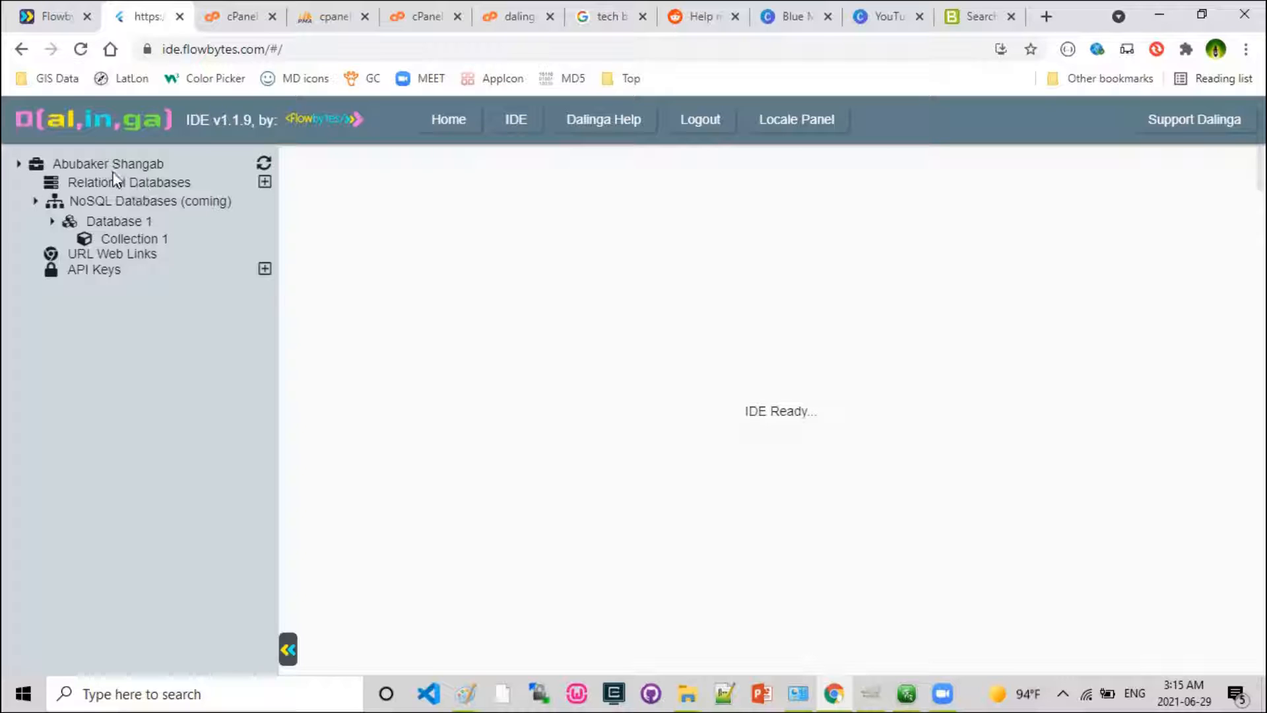
Create a relational database named TaxiApp.
left_click(262, 180)
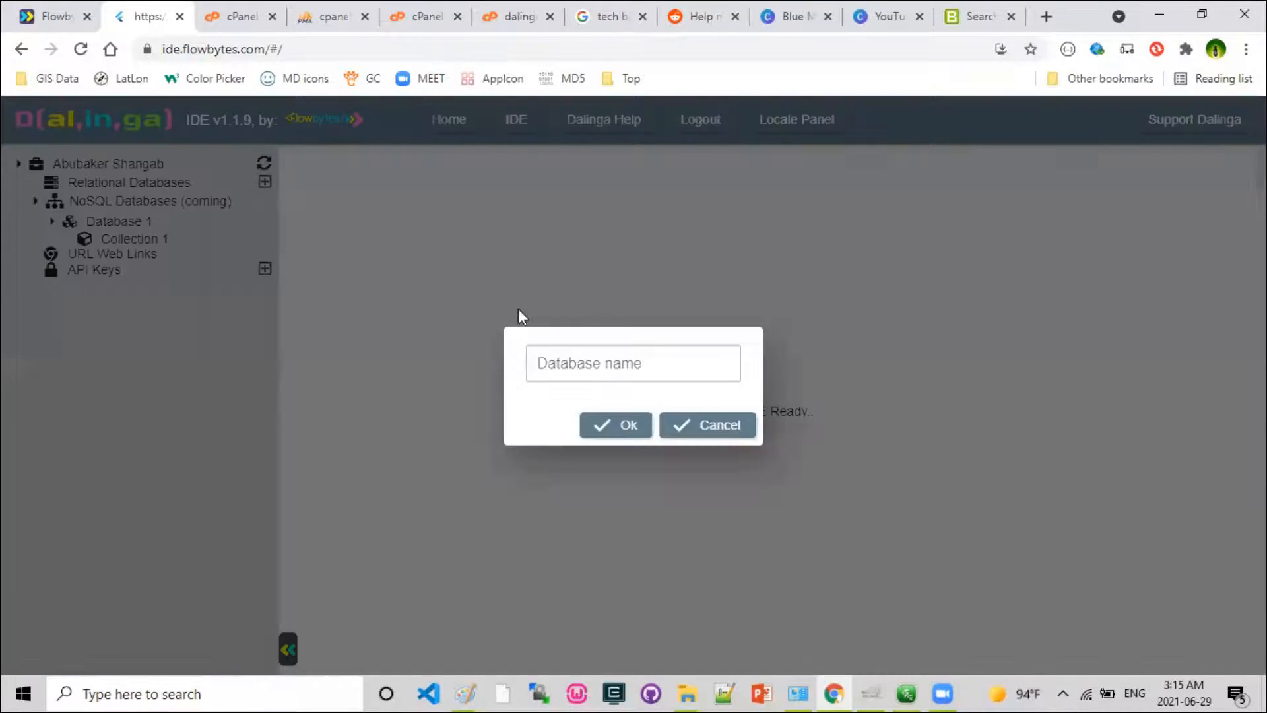
left_click(597, 358)
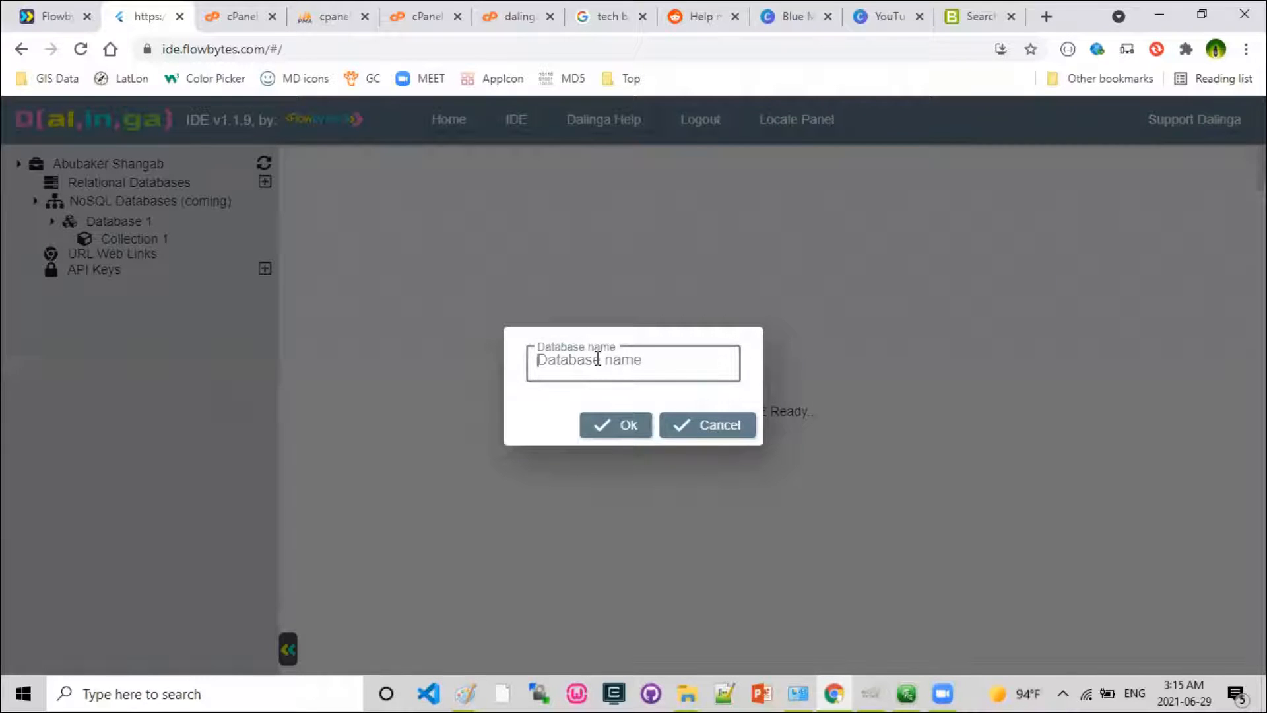
type("TaxiApp")
left_click(617, 425)
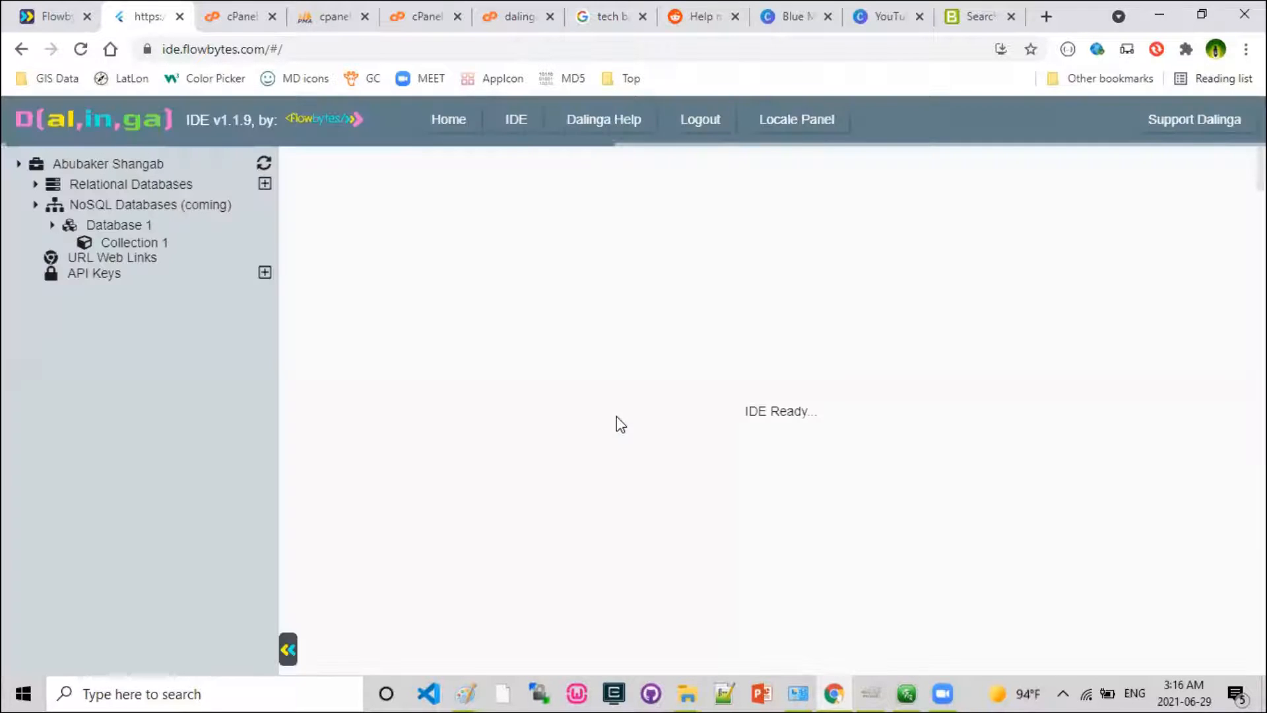
Expand the relational databases and rename the TaxiApp database to Taxi.
left_click(36, 184)
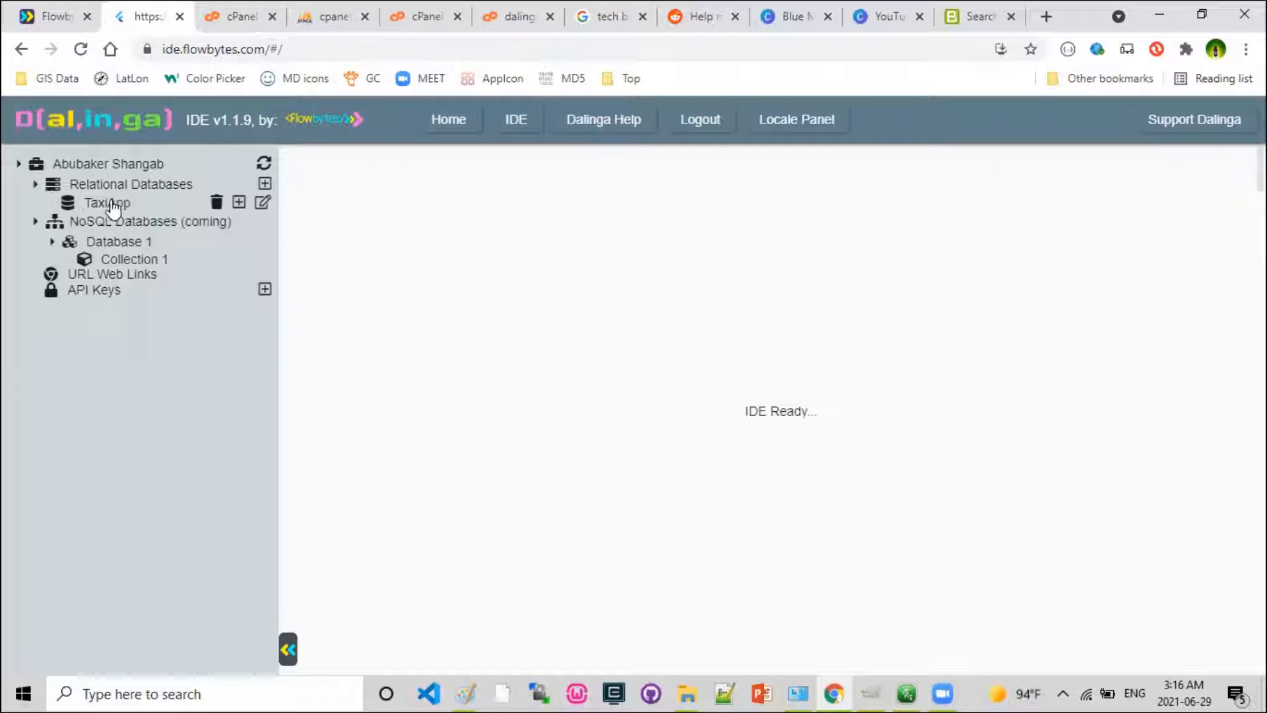
left_click(263, 203)
left_click(610, 363)
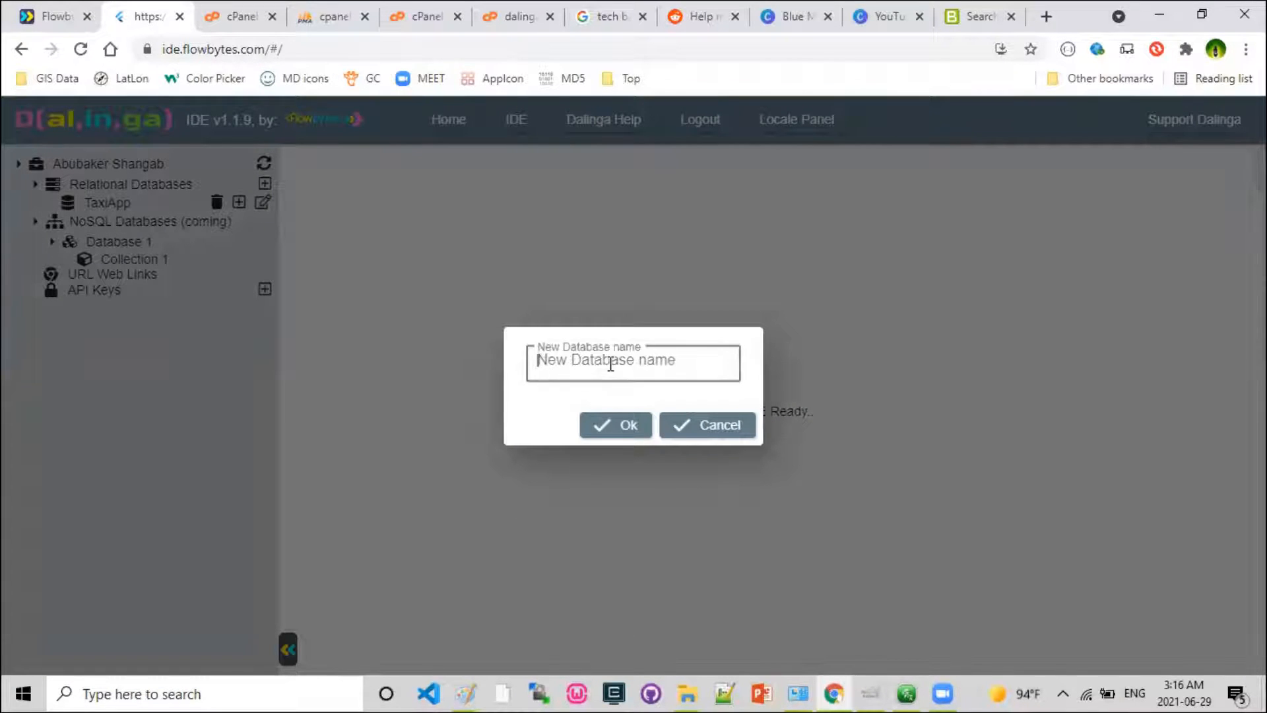
type("Taxi")
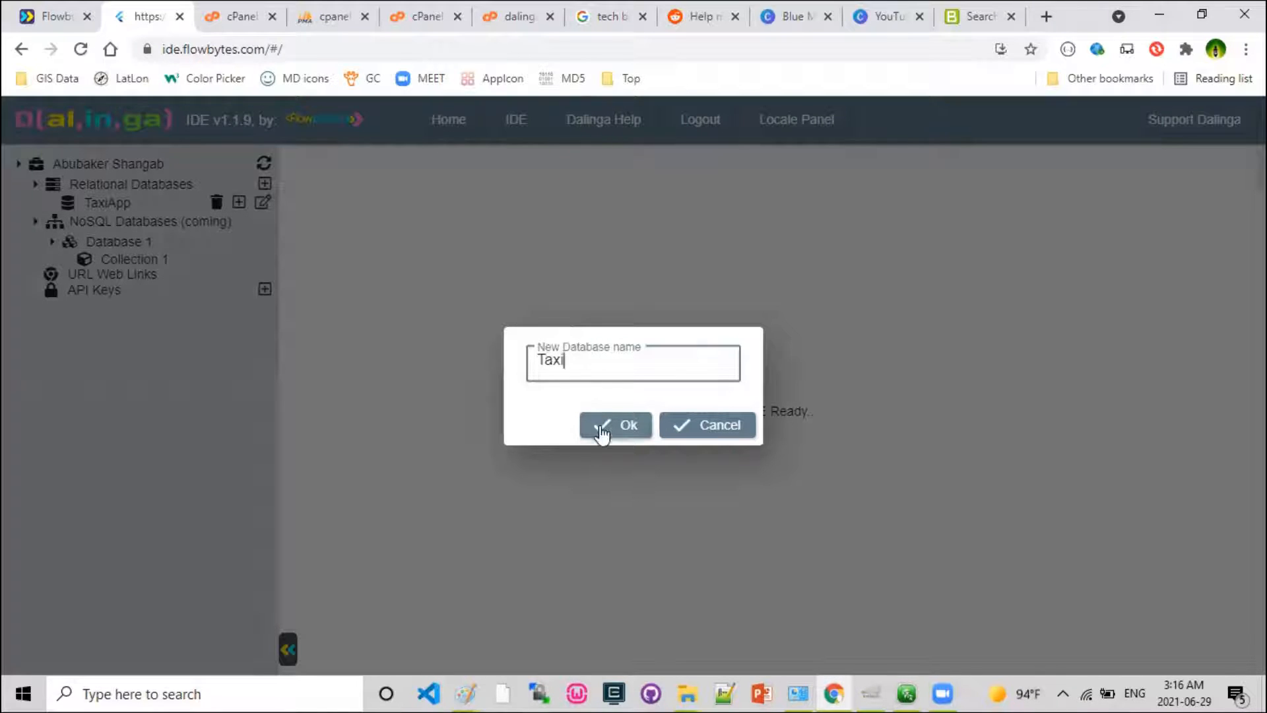
left_click(601, 433)
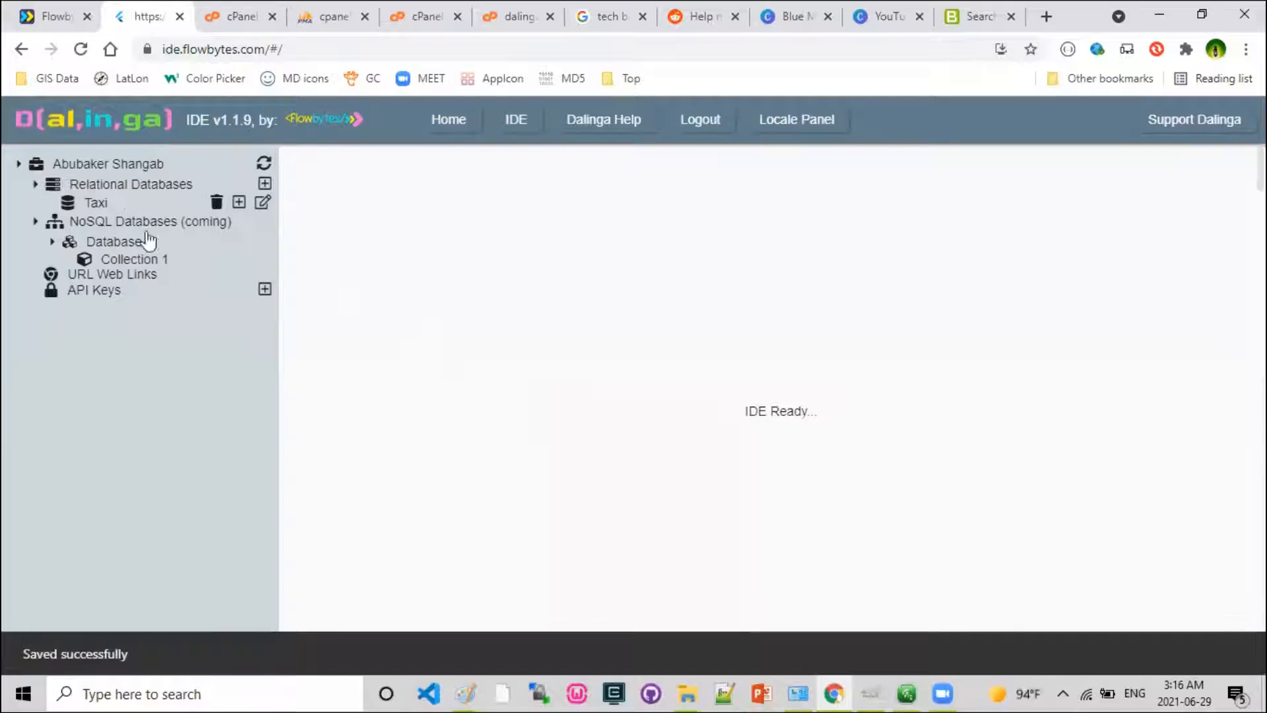
Add a table named Driver to the Taxi database.
left_click(239, 202)
left_click(642, 365)
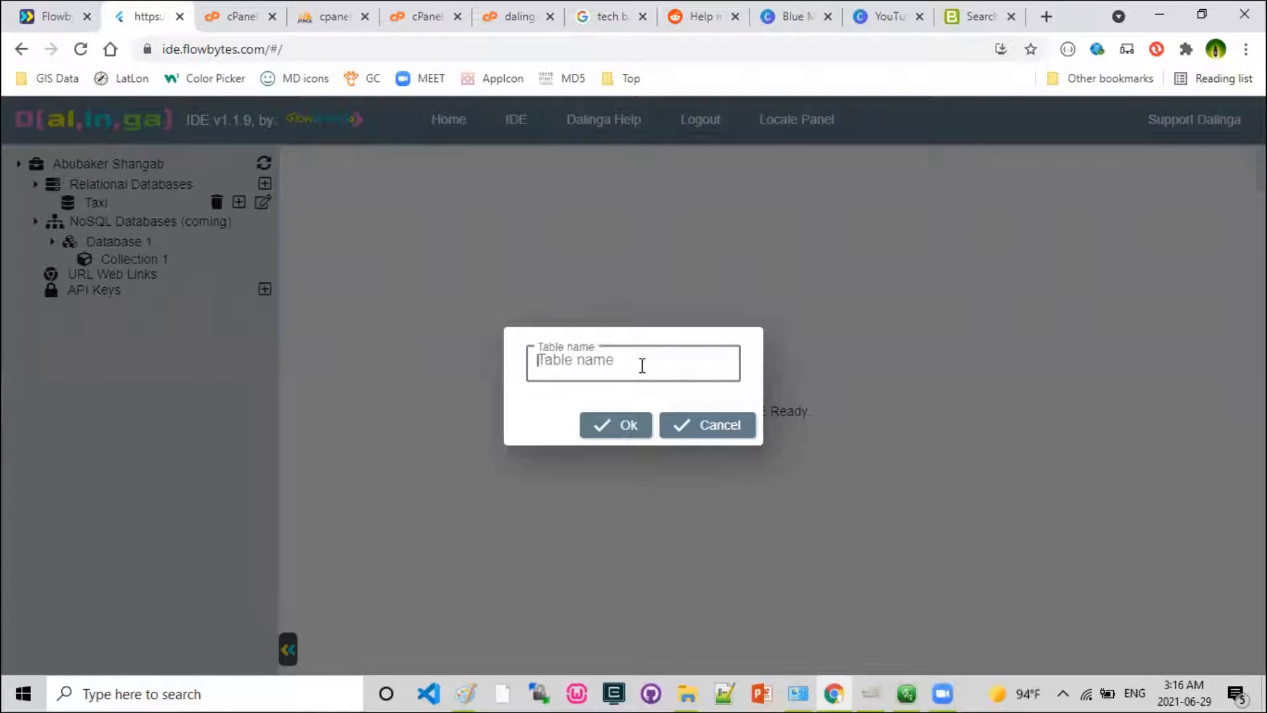
type("Drivers")
left_click(616, 433)
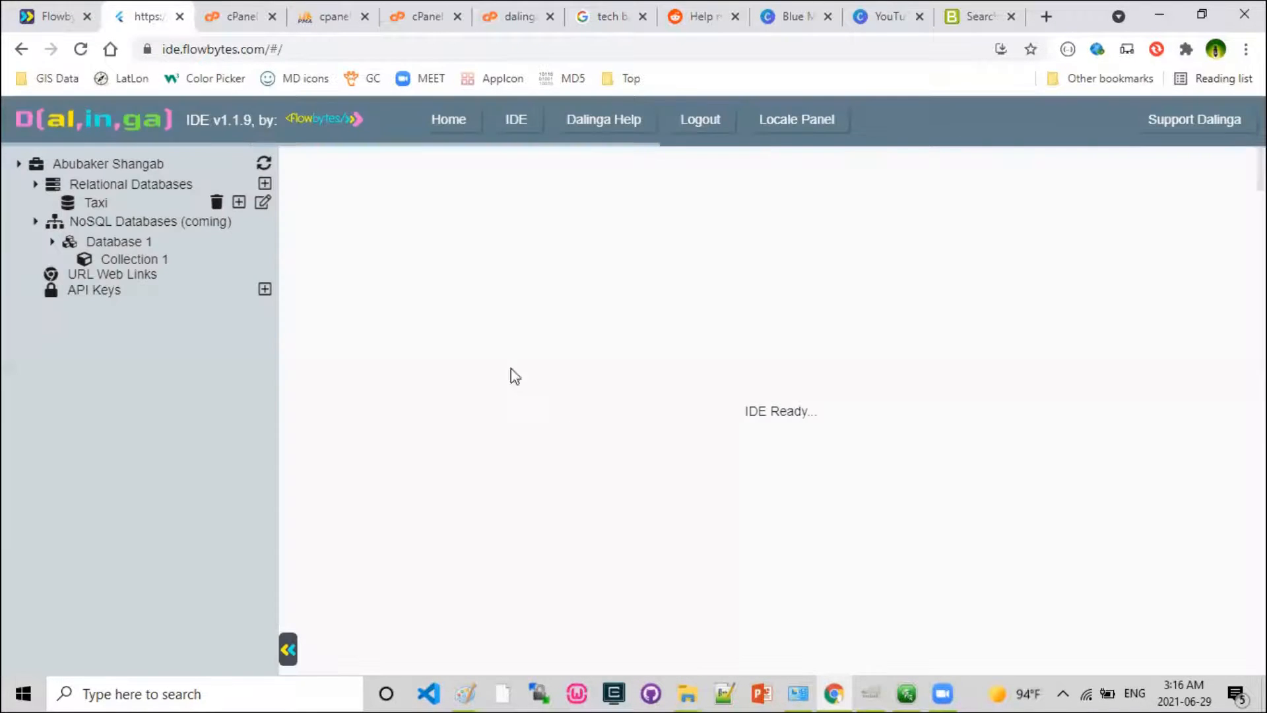
Expand the Taxi database and open its Drivers table for editing.
left_click(53, 202)
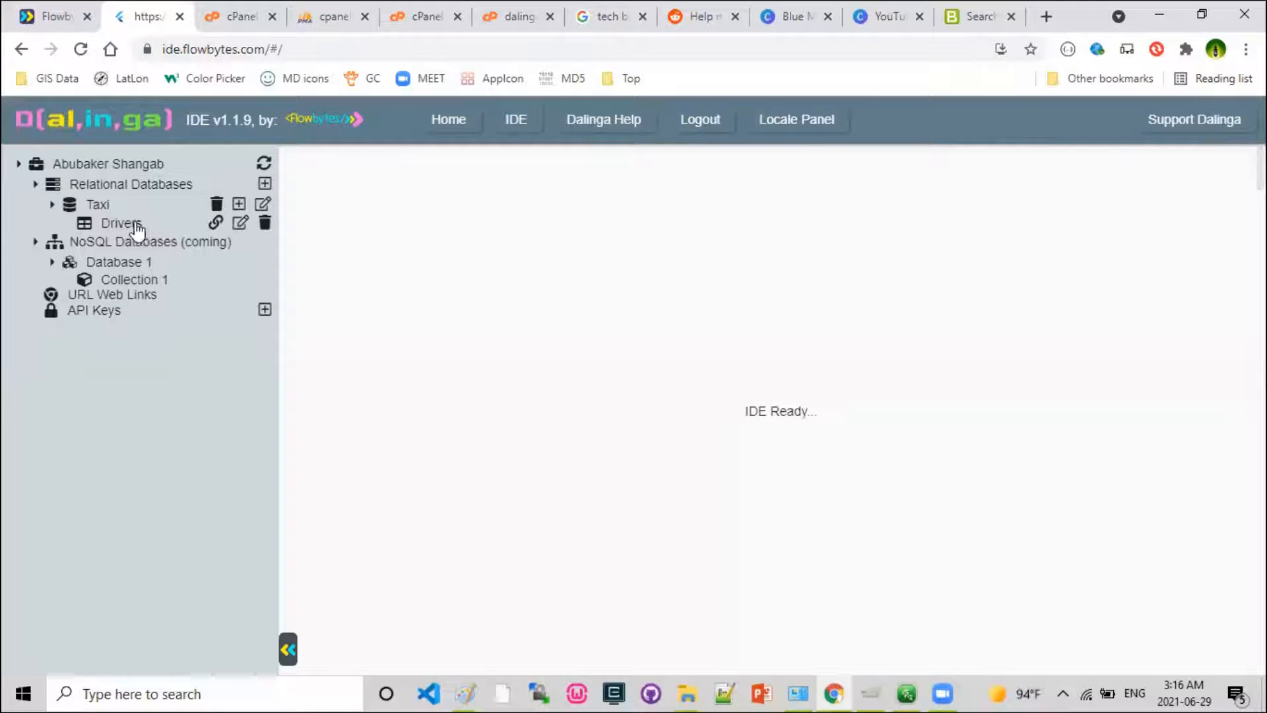
left_click(241, 225)
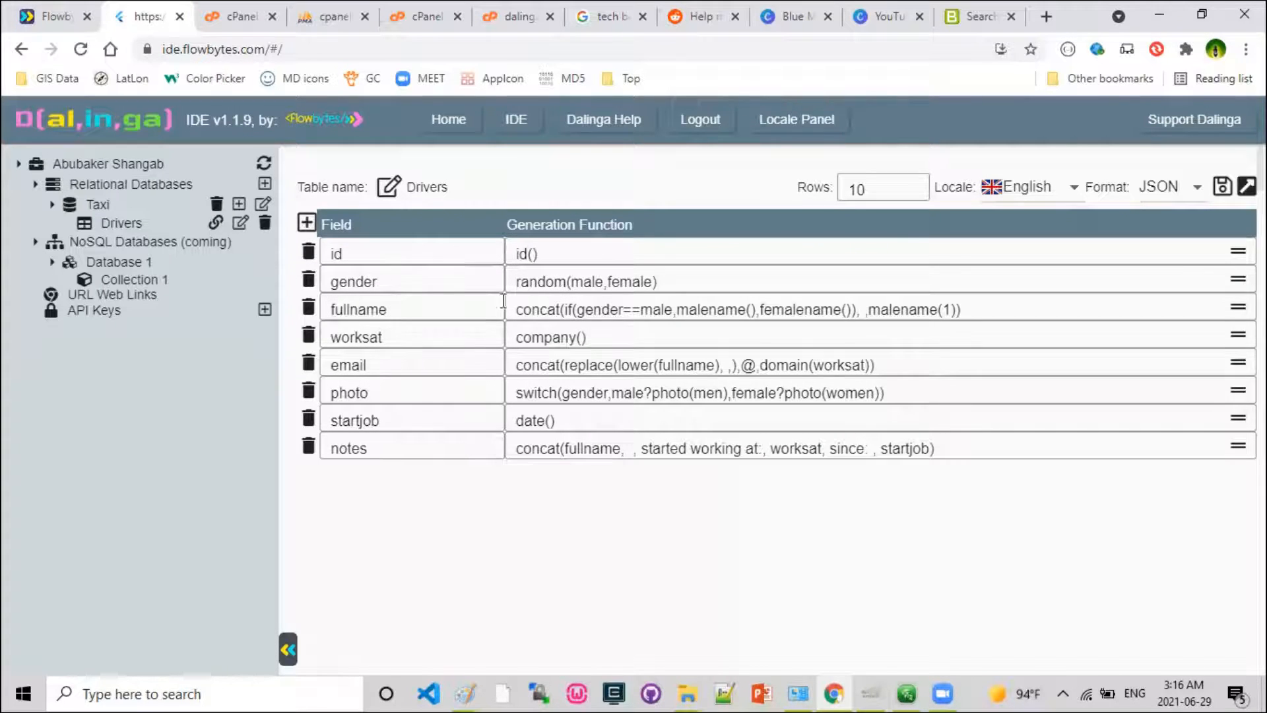
Examine the id and gender fields of the Drivers table and their generation functions.
left_click(362, 253)
left_click(377, 280)
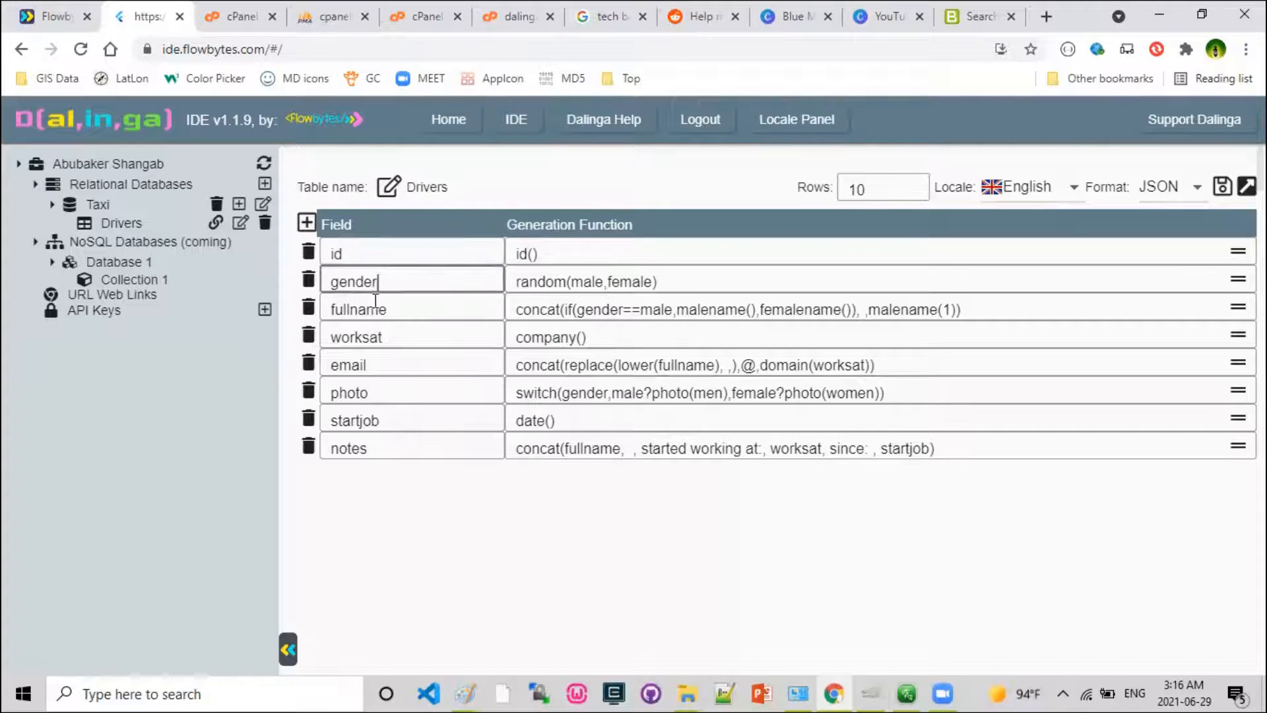
left_click(388, 314)
left_click(489, 252)
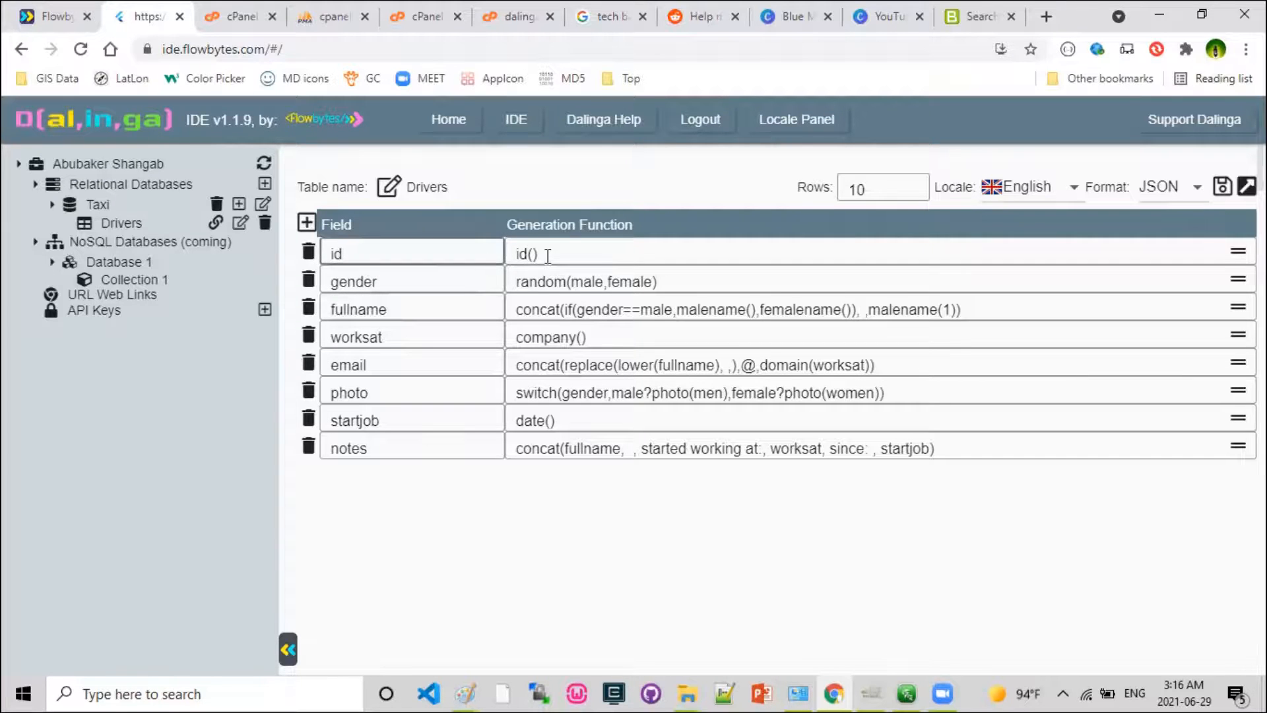
left_click_drag(546, 253, 495, 254)
left_click(398, 279)
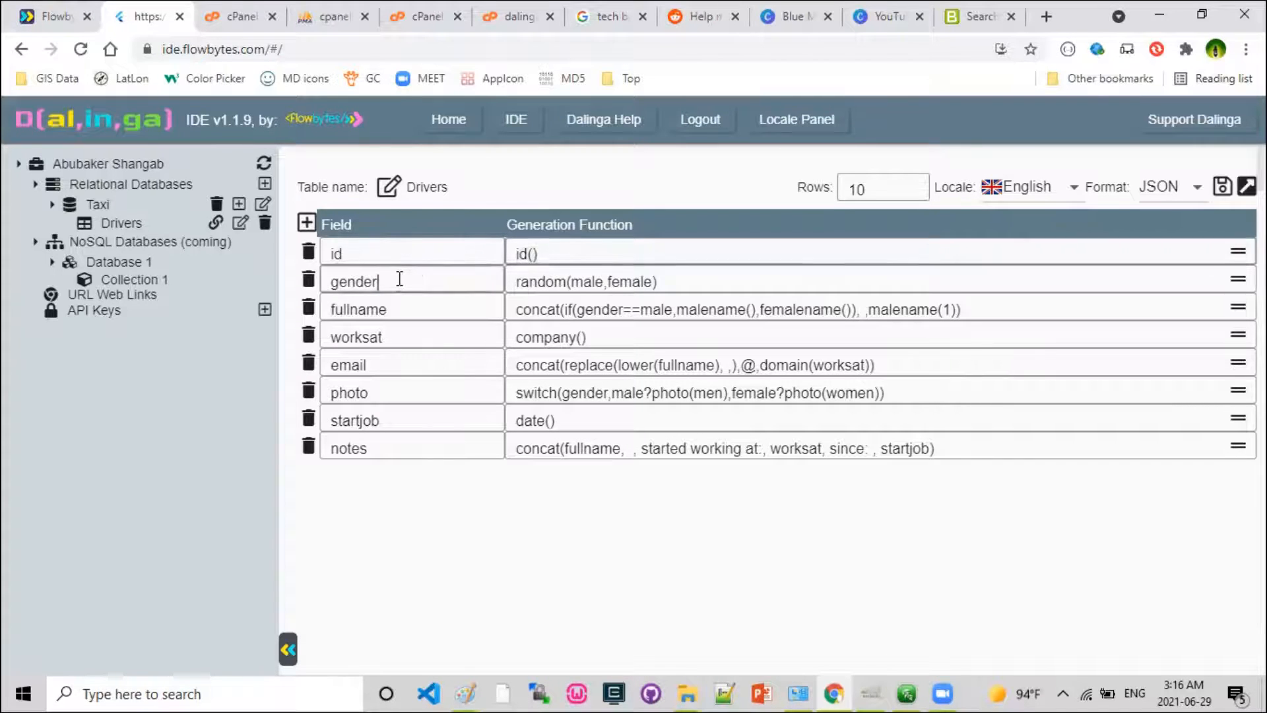
left_click(538, 282)
double_click(538, 283)
double_click(588, 281)
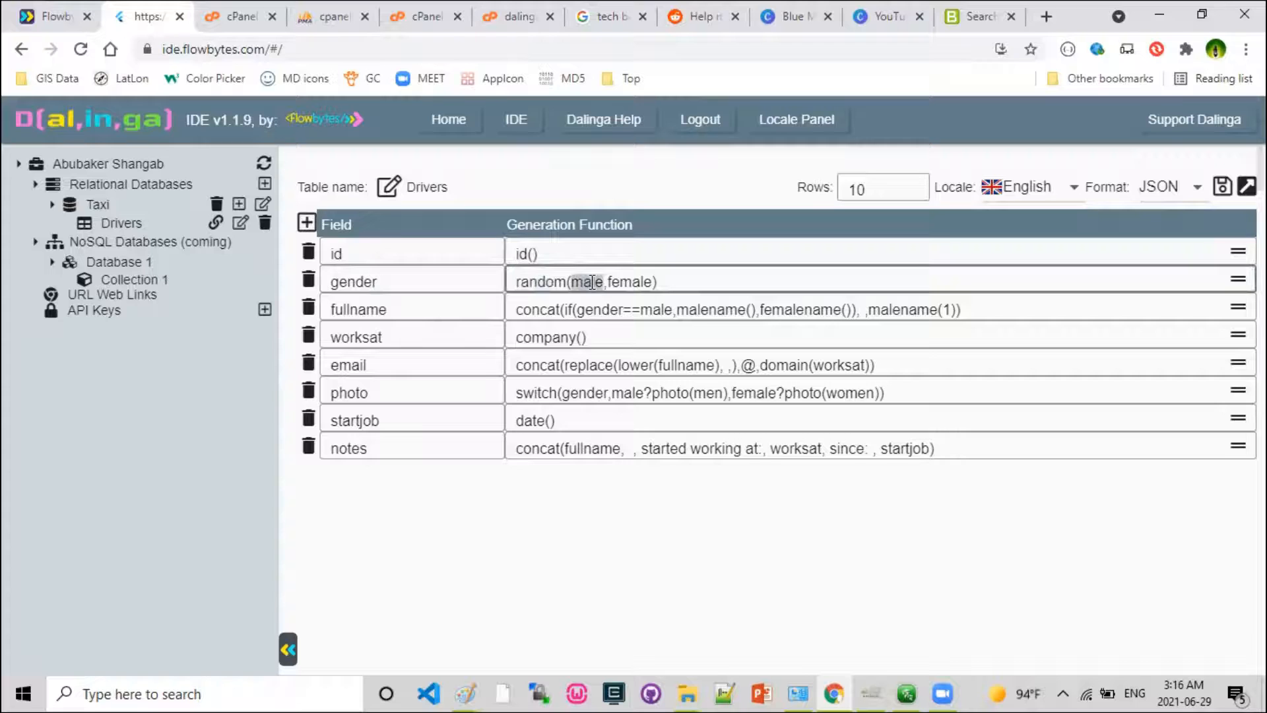
double_click(636, 282)
Examine the fullname field's concat function, including its gender condition, male and female name functions and the separating space.
double_click(363, 310)
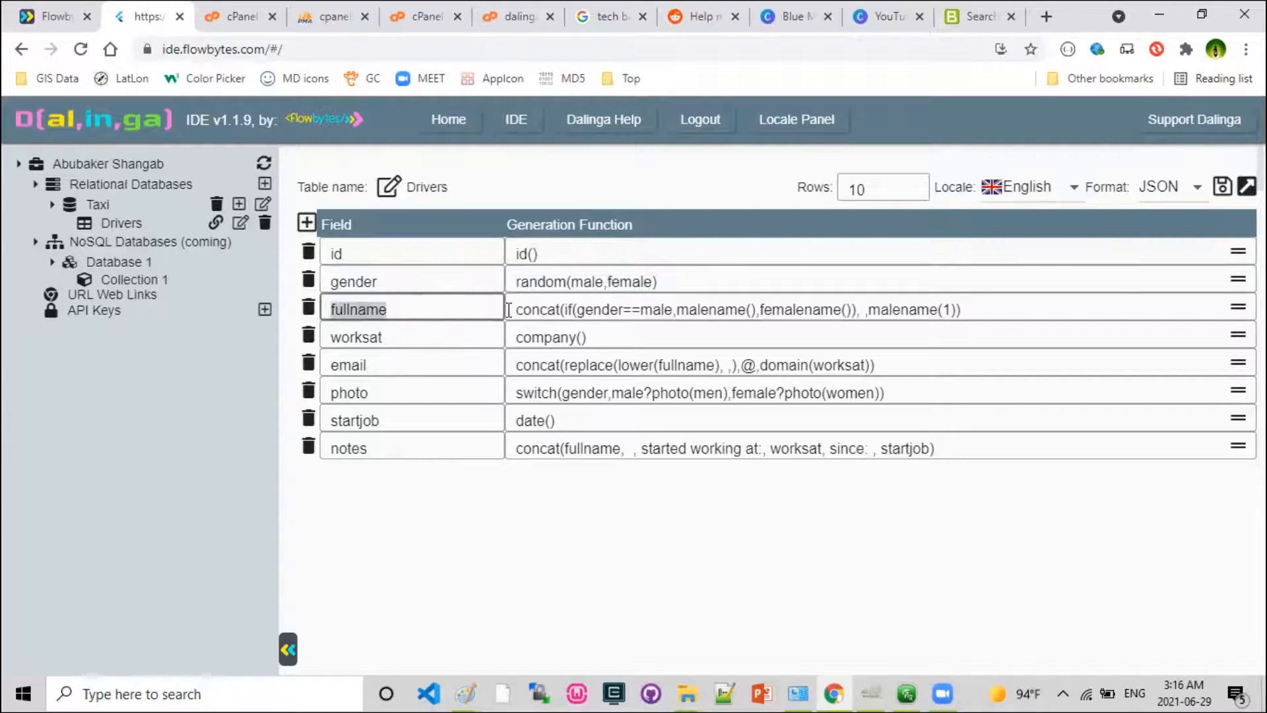
double_click(540, 305)
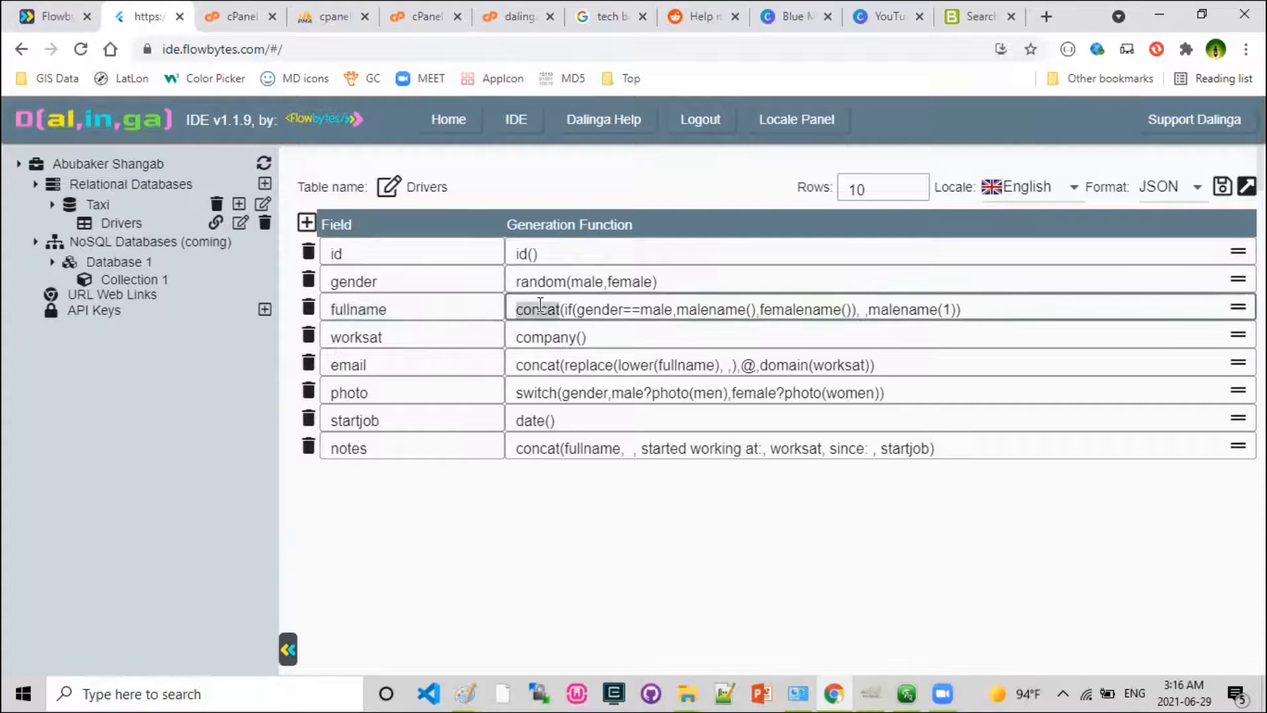
left_click(566, 308)
double_click(593, 310)
double_click(653, 310)
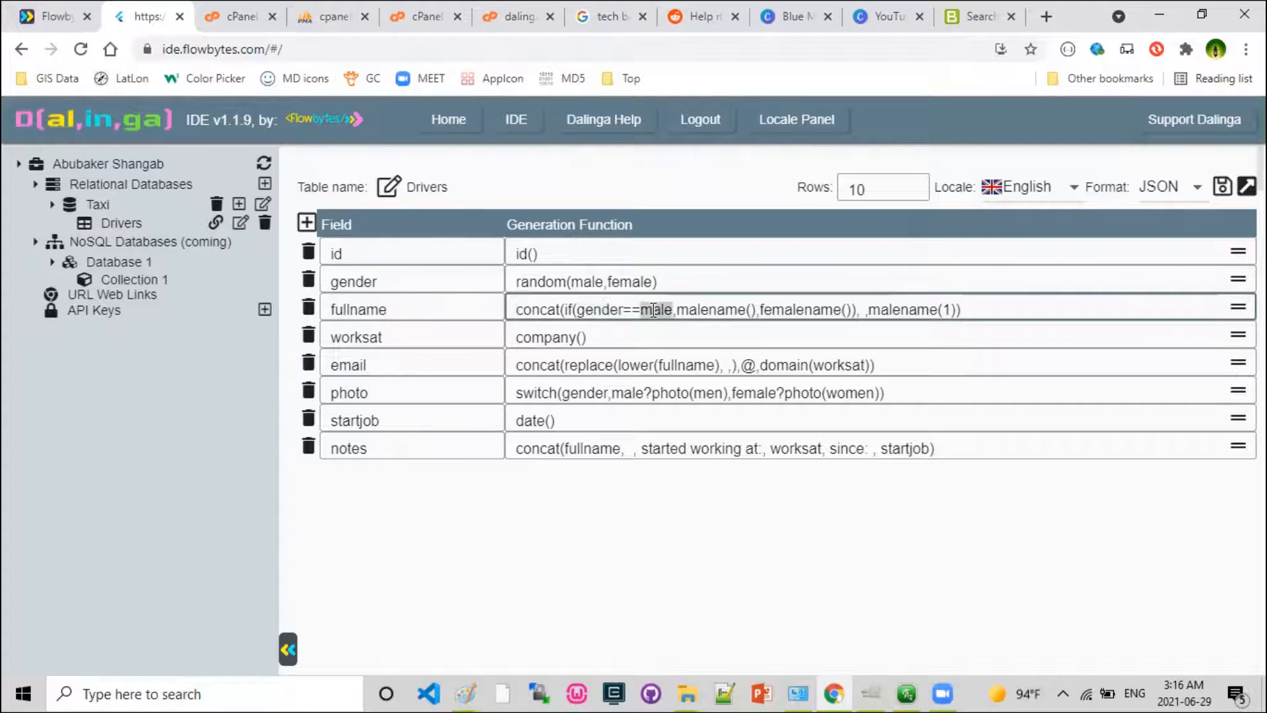
double_click(722, 311)
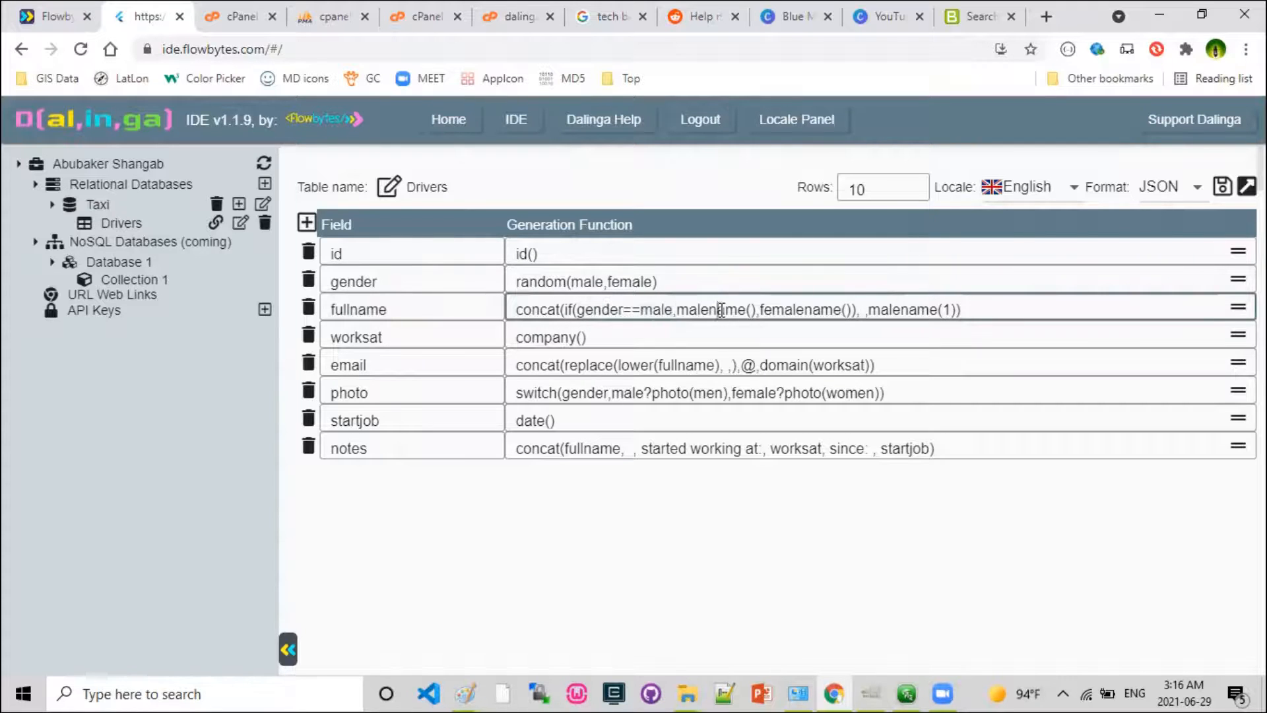
double_click(796, 308)
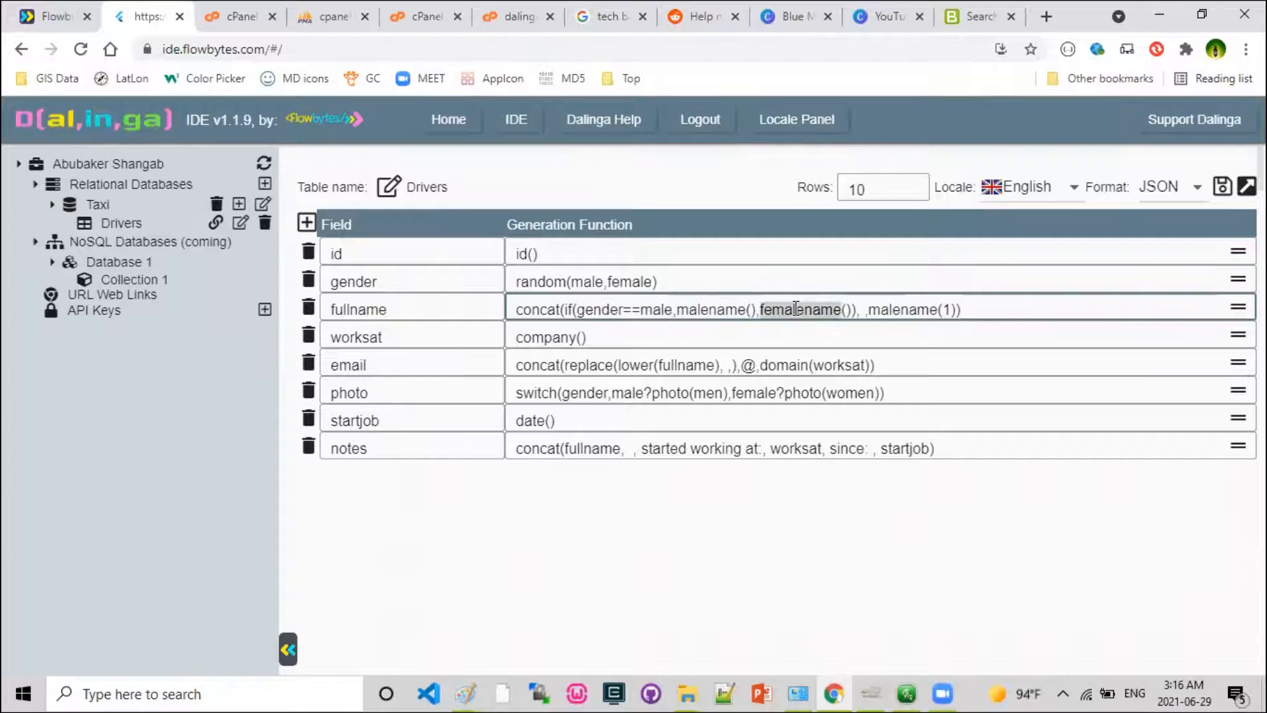
left_click(863, 311)
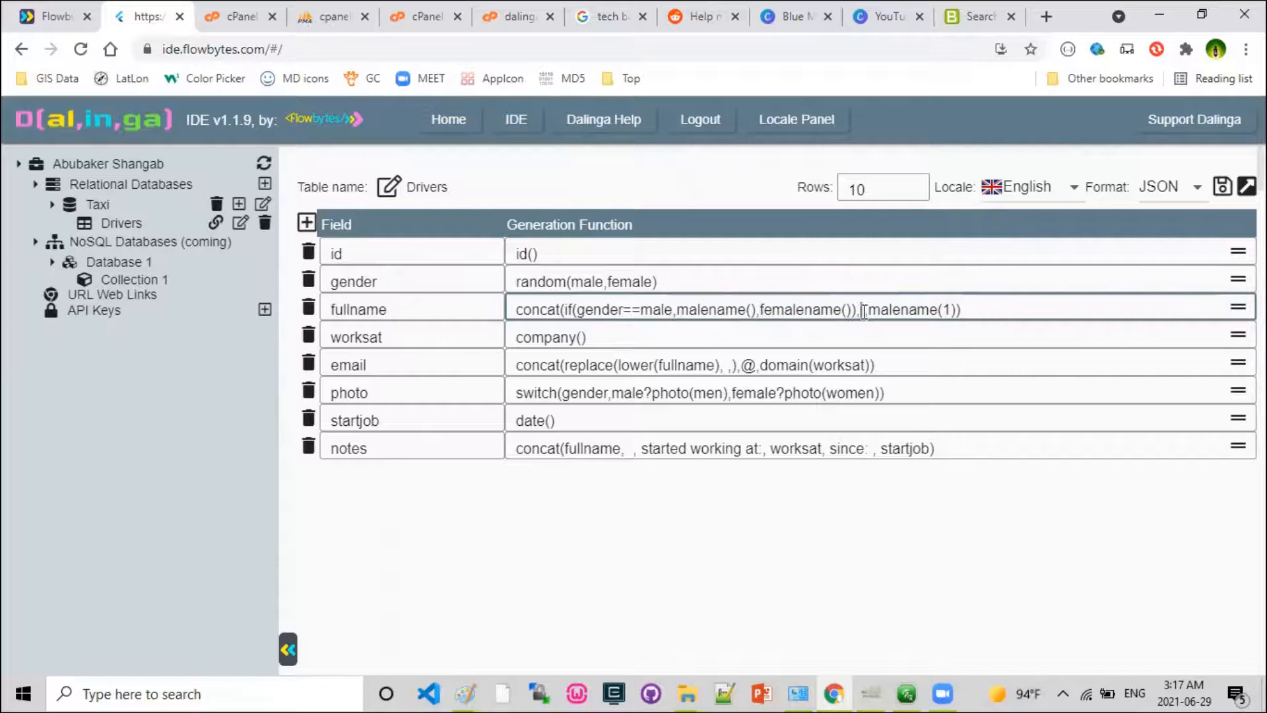
double_click(904, 310)
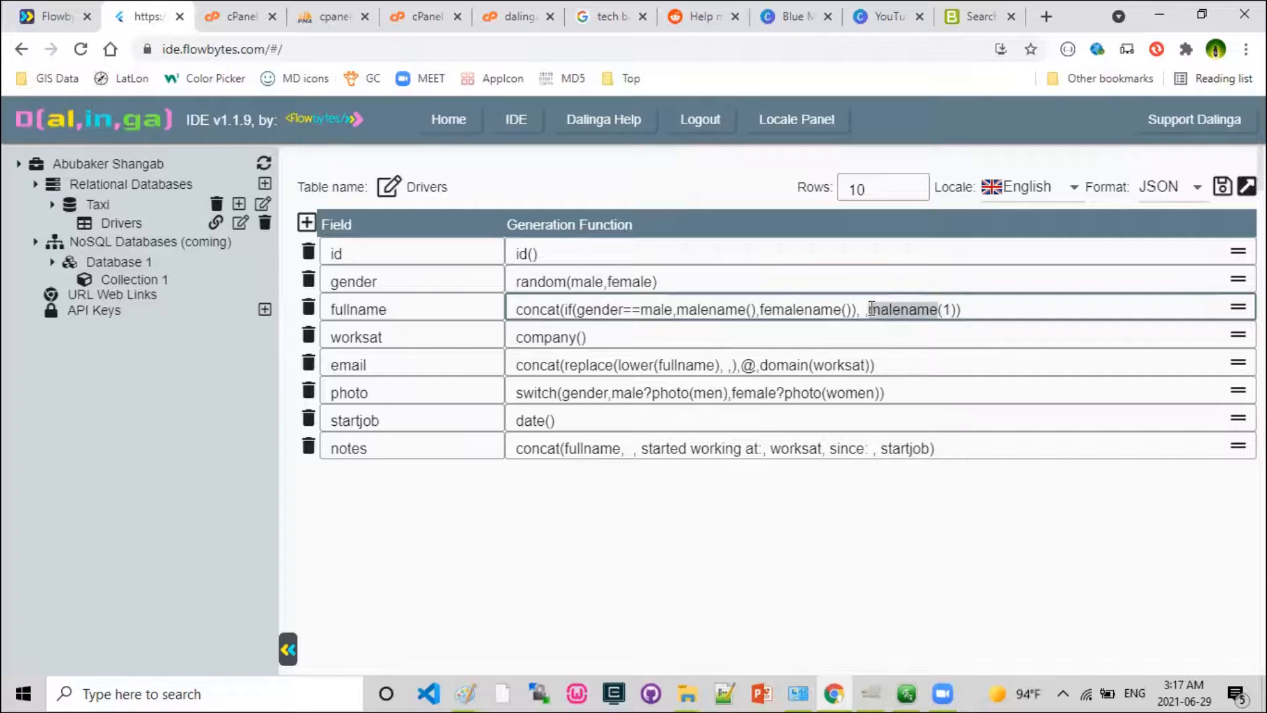
Examine the worksat field's company function and how the email function builds addresses from fullname and worksat.
double_click(351, 328)
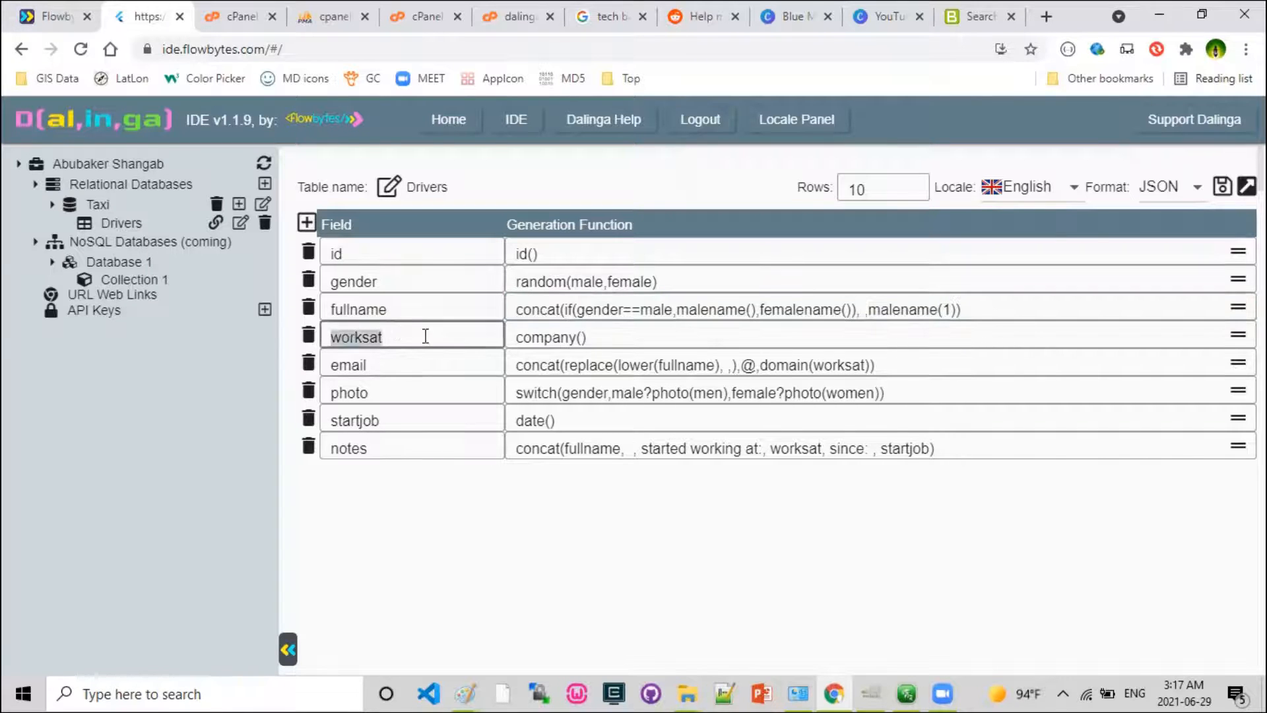
double_click(553, 337)
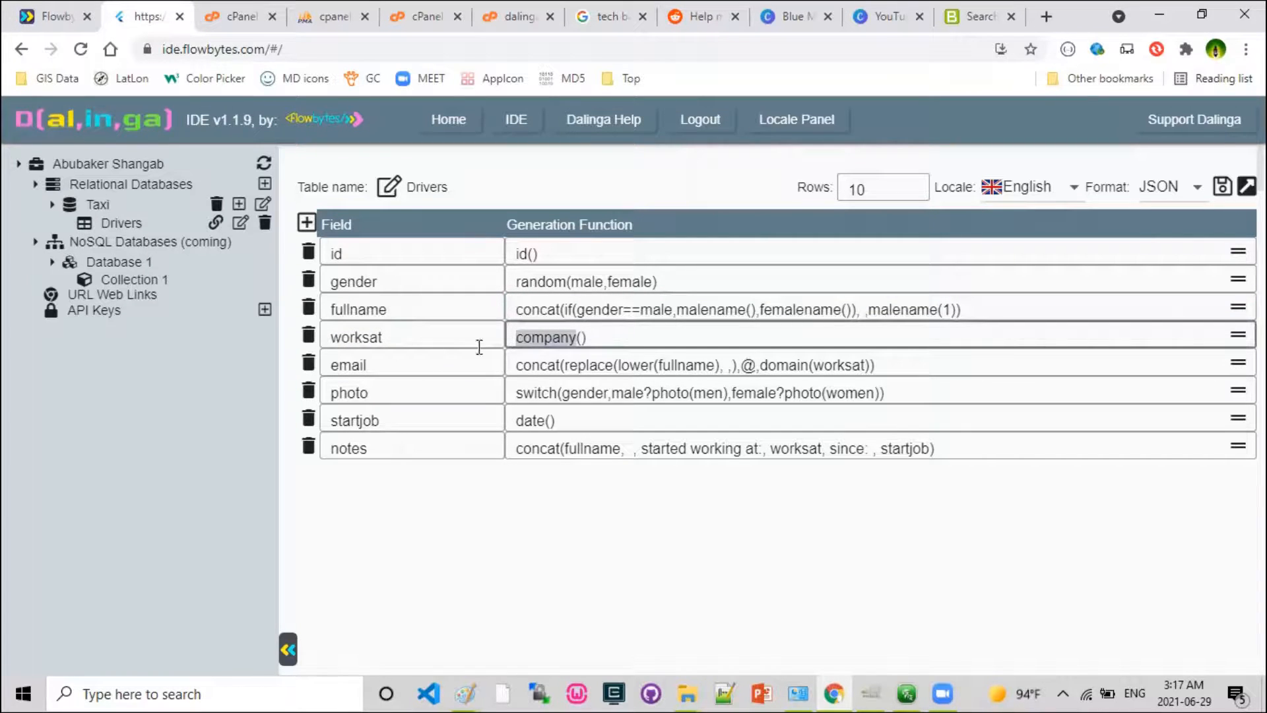
double_click(353, 364)
left_click(552, 363)
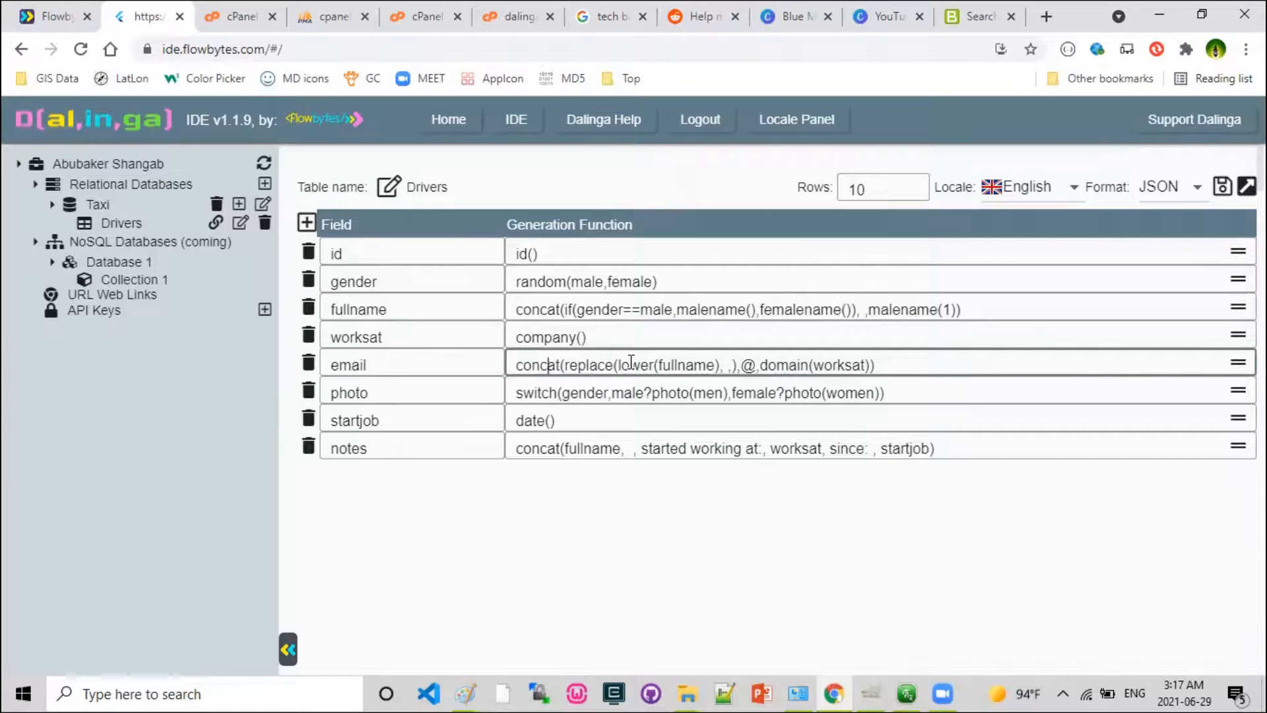
double_click(672, 364)
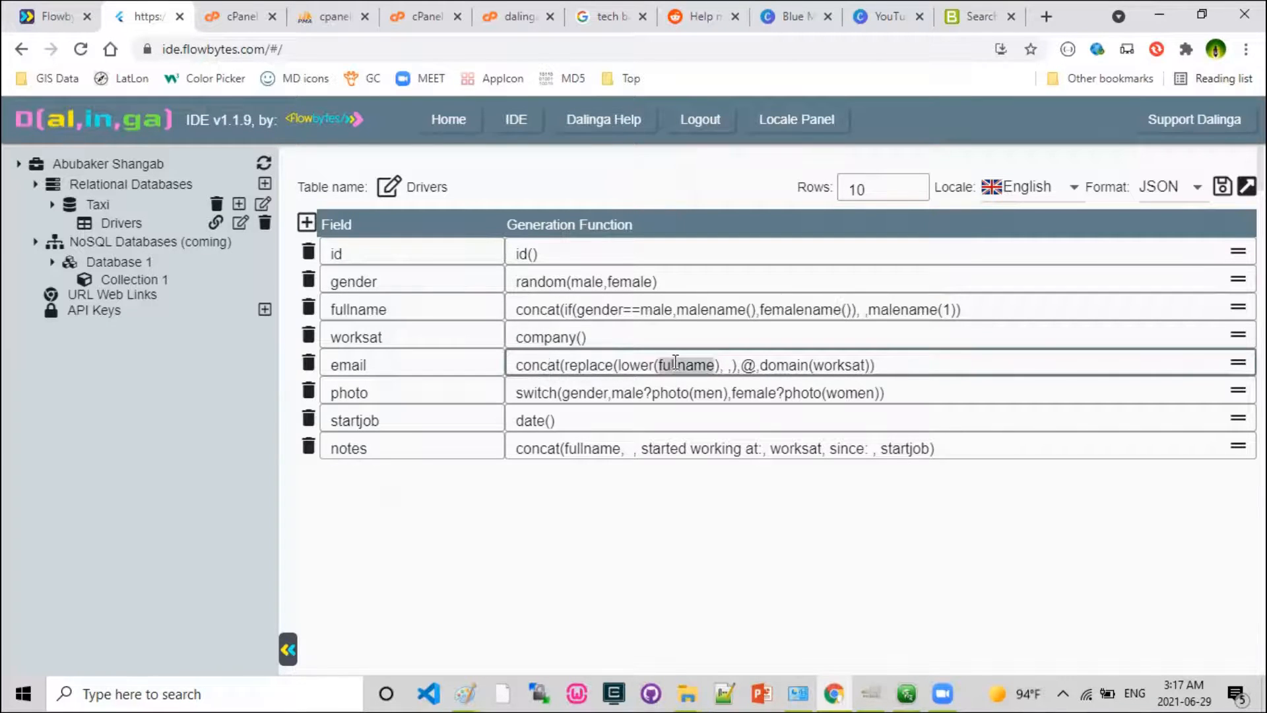
double_click(635, 366)
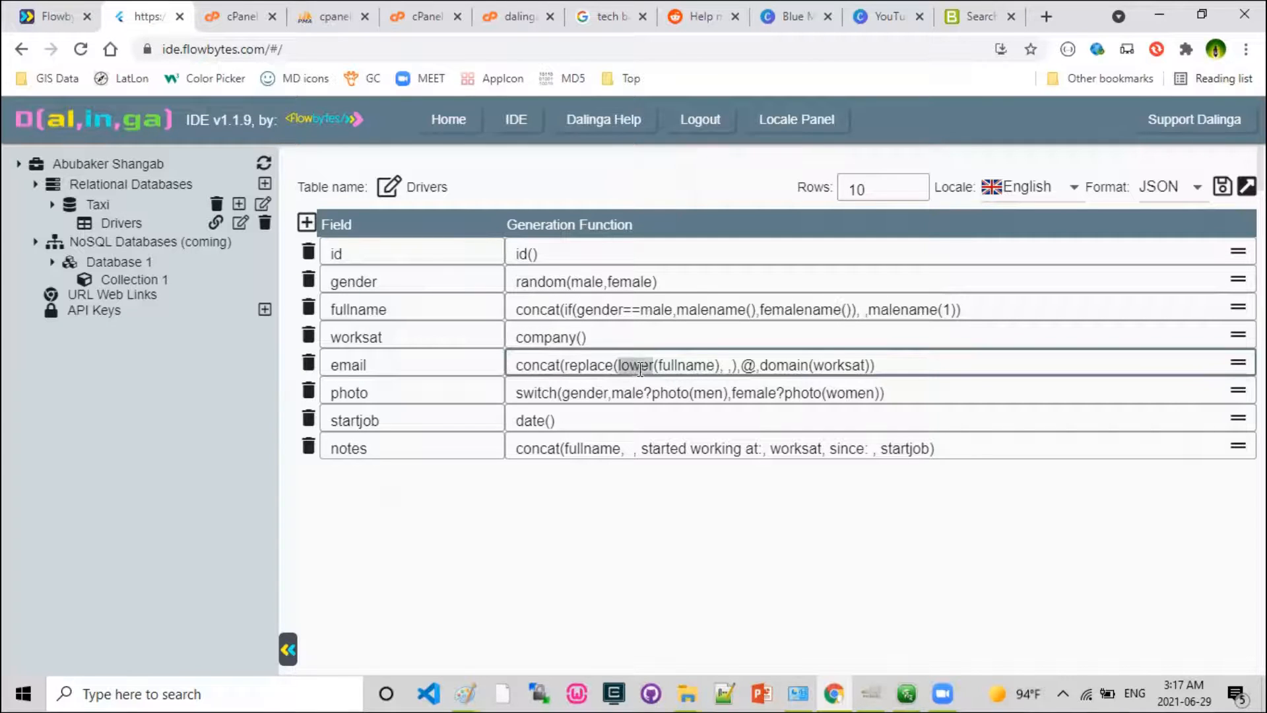
double_click(596, 367)
left_click(727, 366)
double_click(790, 365)
double_click(842, 365)
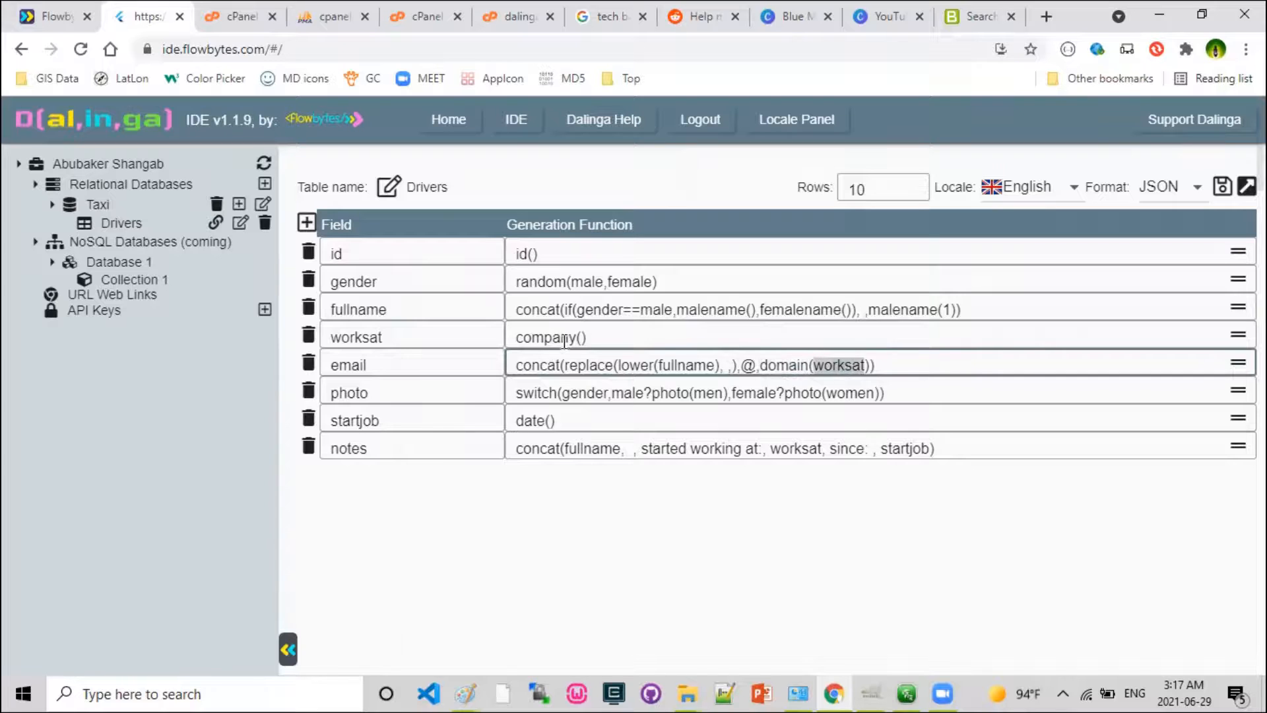
double_click(343, 330)
double_click(851, 365)
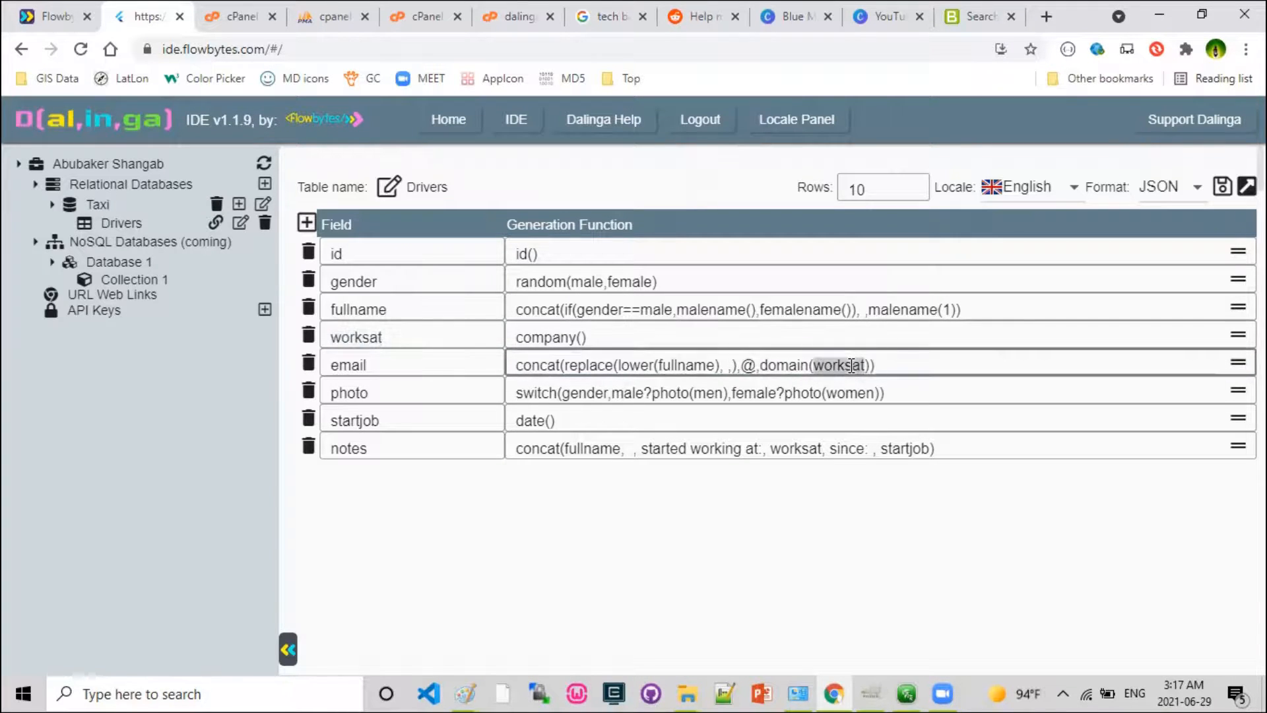
Add none as the default value at the end of the photo field's switch function, after the female option.
double_click(351, 394)
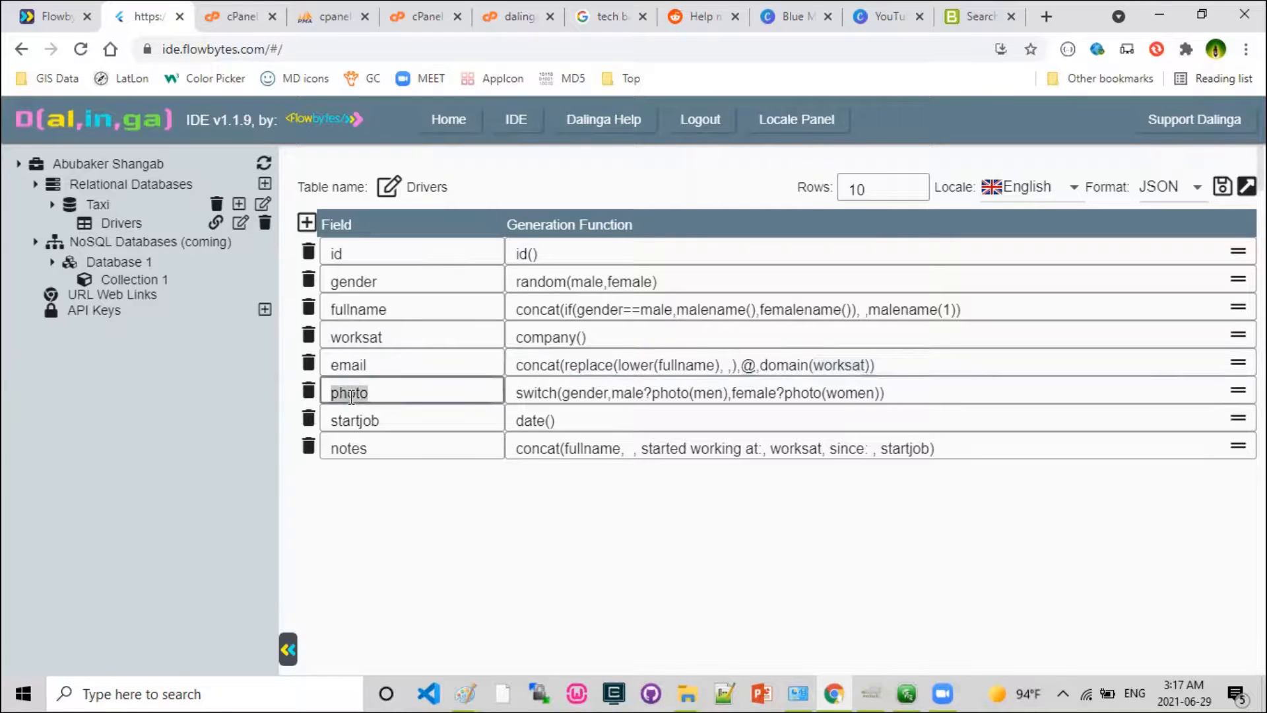
double_click(537, 392)
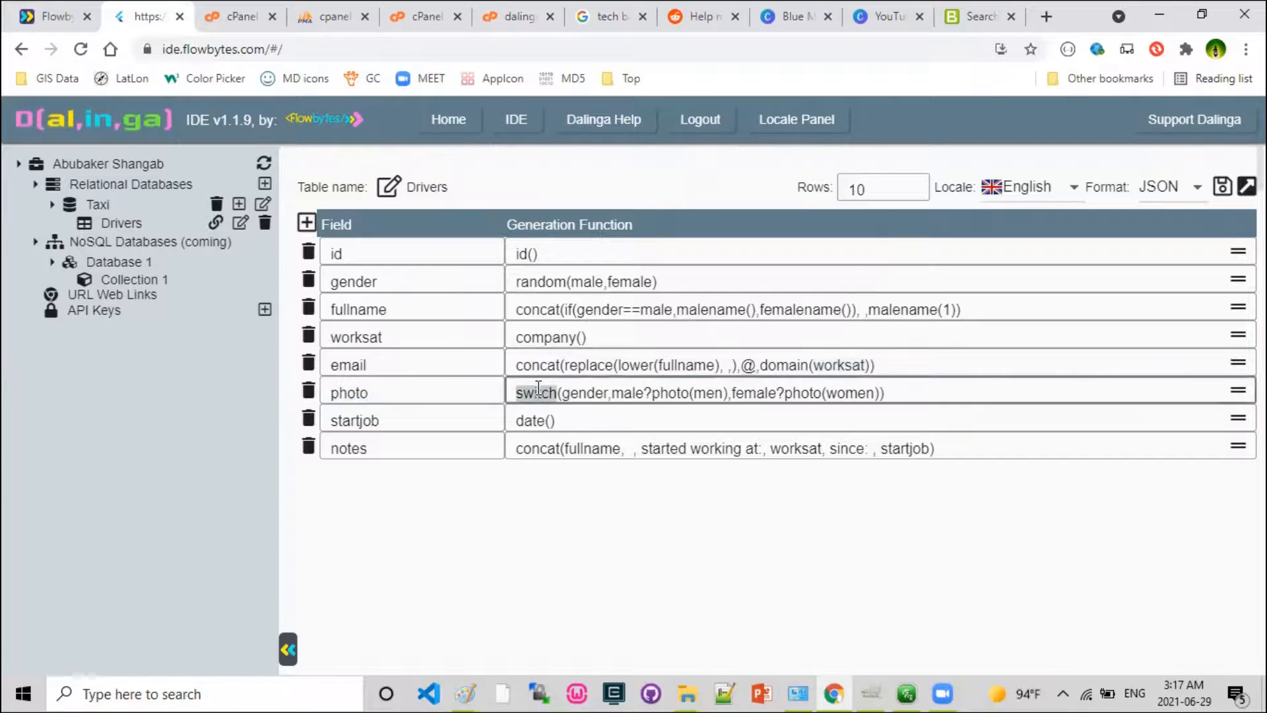
double_click(590, 391)
double_click(638, 391)
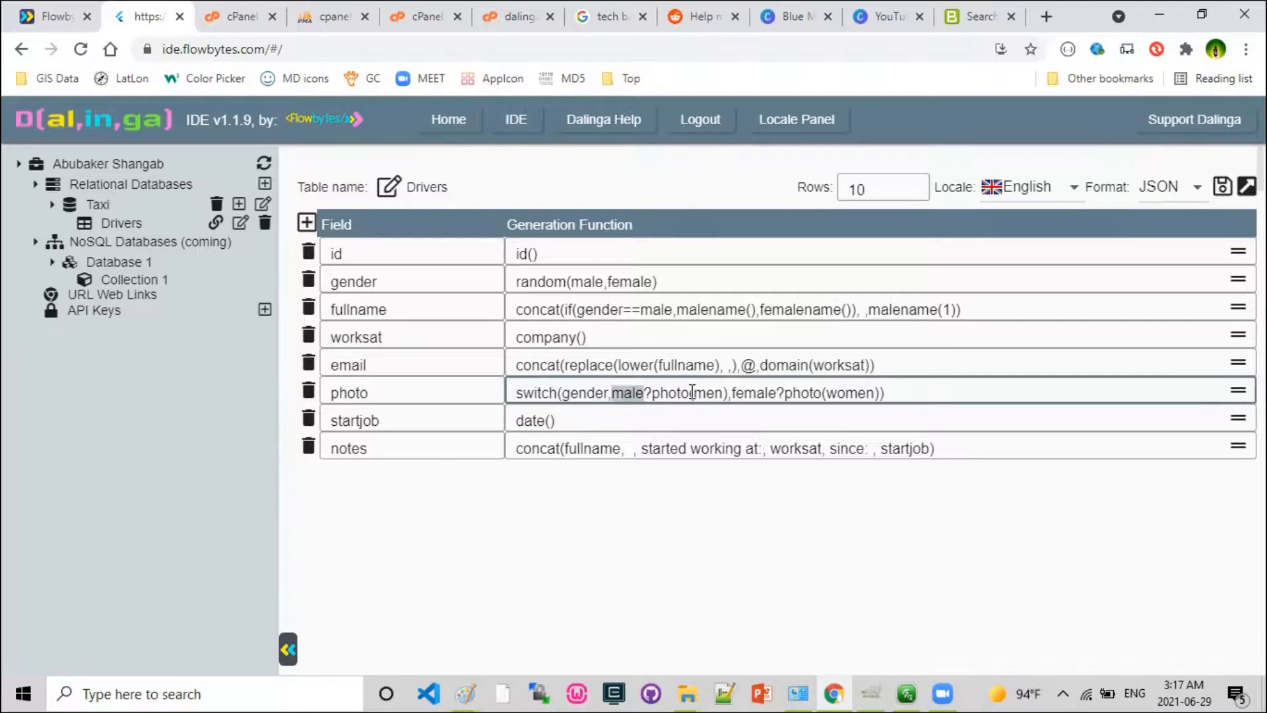
double_click(756, 391)
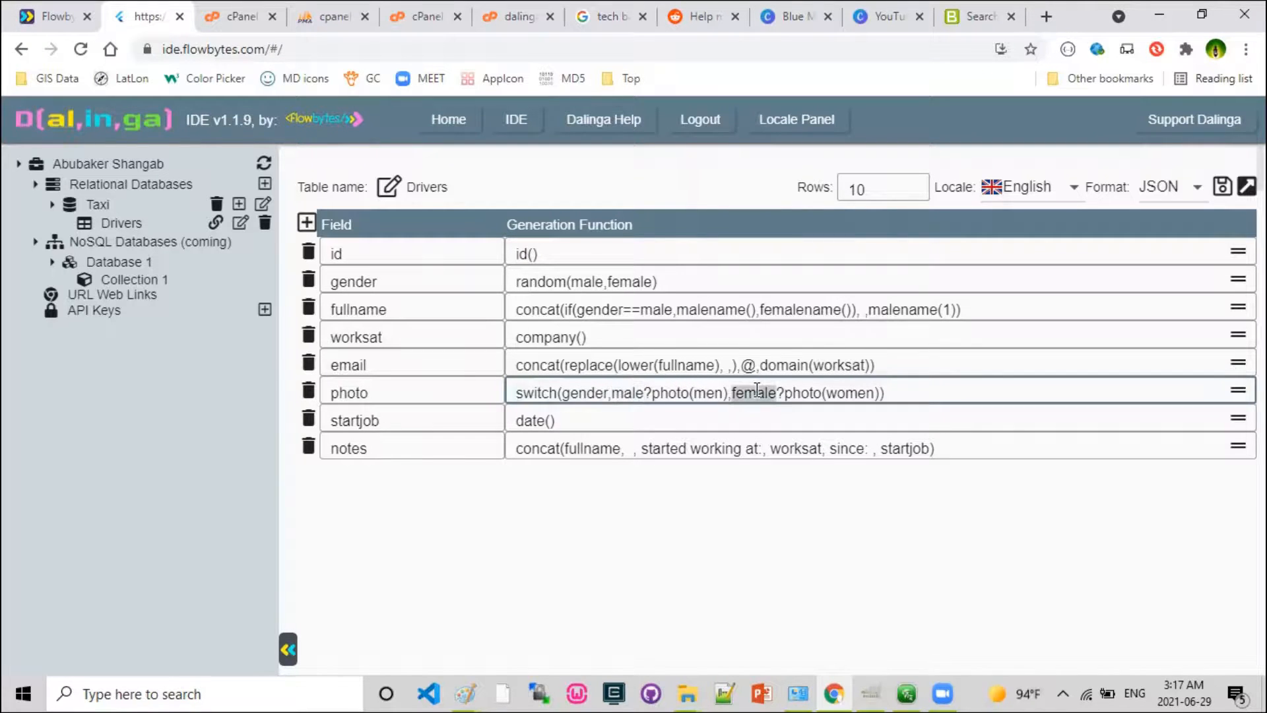
left_click(884, 394)
type(",")
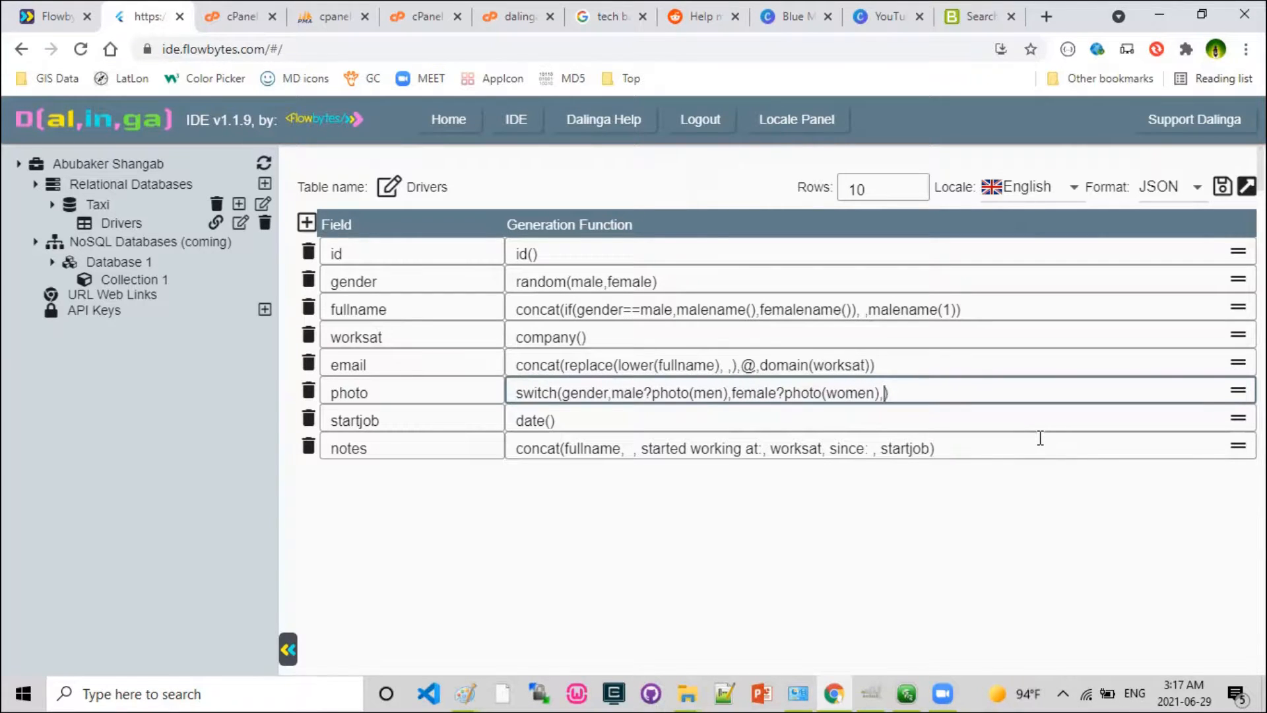
type("none")
double_click(587, 281)
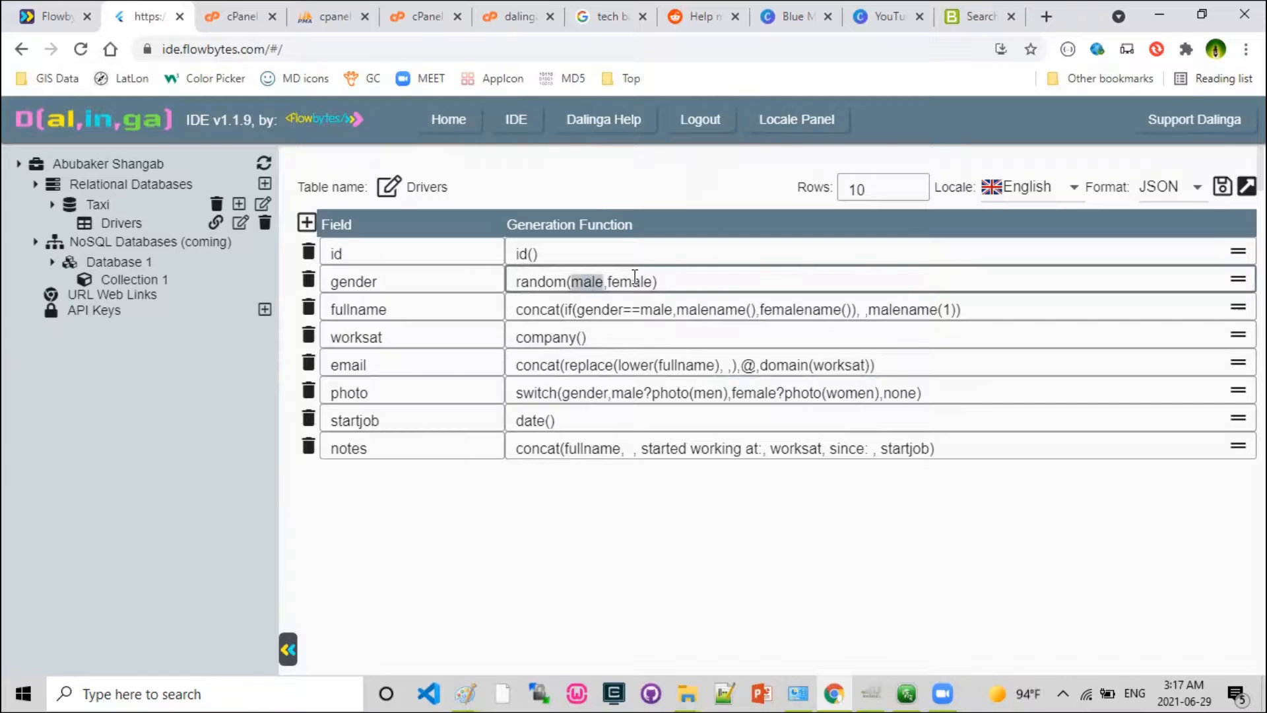
double_click(634, 279)
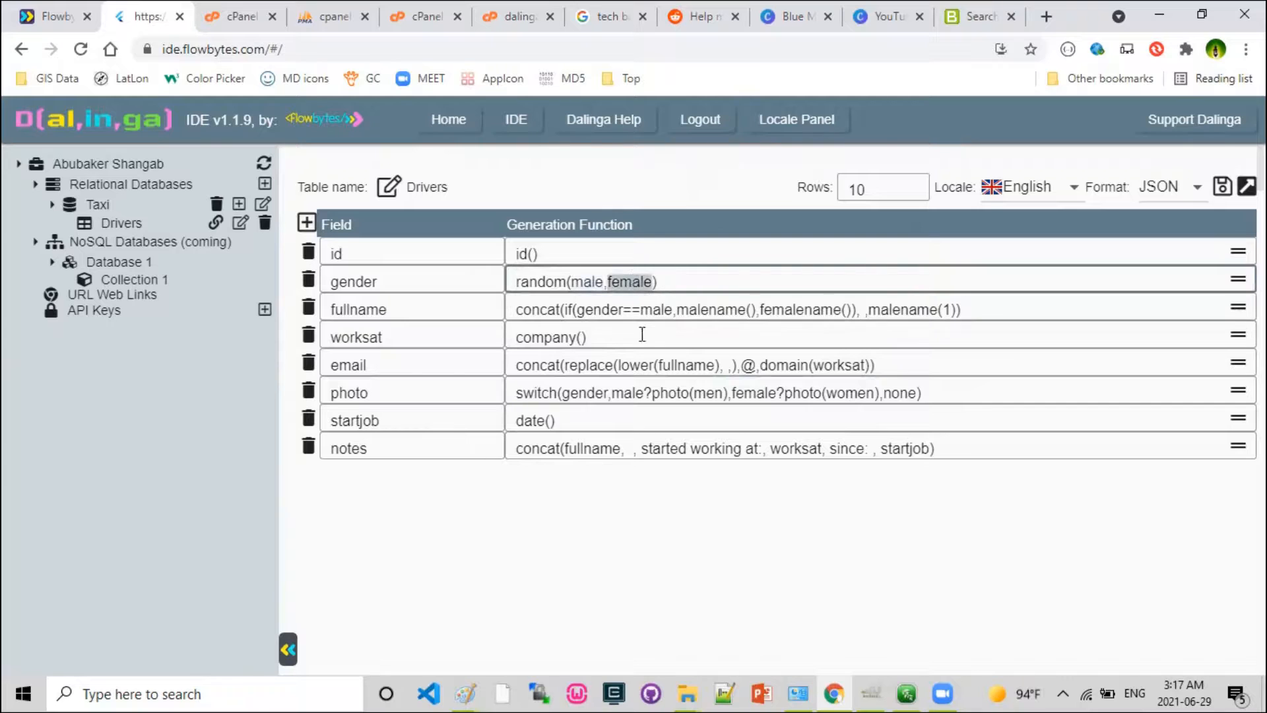
left_click(884, 393)
Examine the startjob field and how the notes function combines fullname, worksat and startjob.
double_click(360, 419)
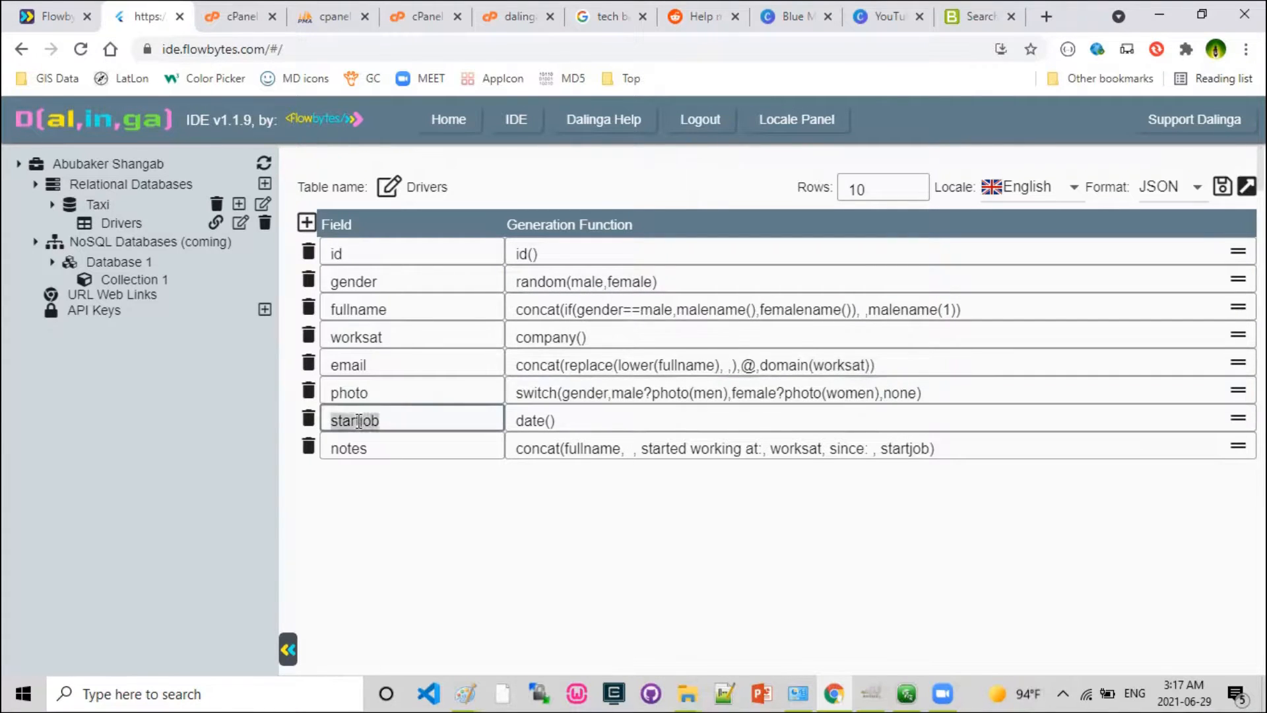
left_click(543, 418)
left_click(370, 444)
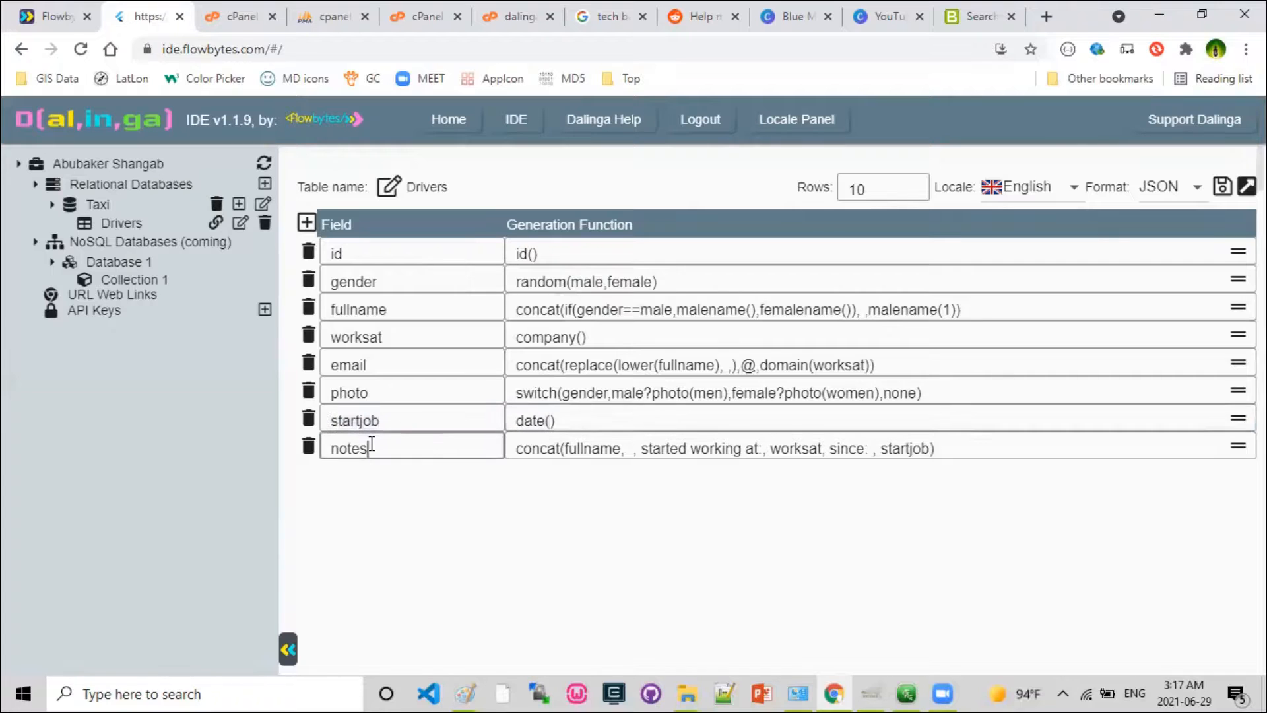
left_click(540, 448)
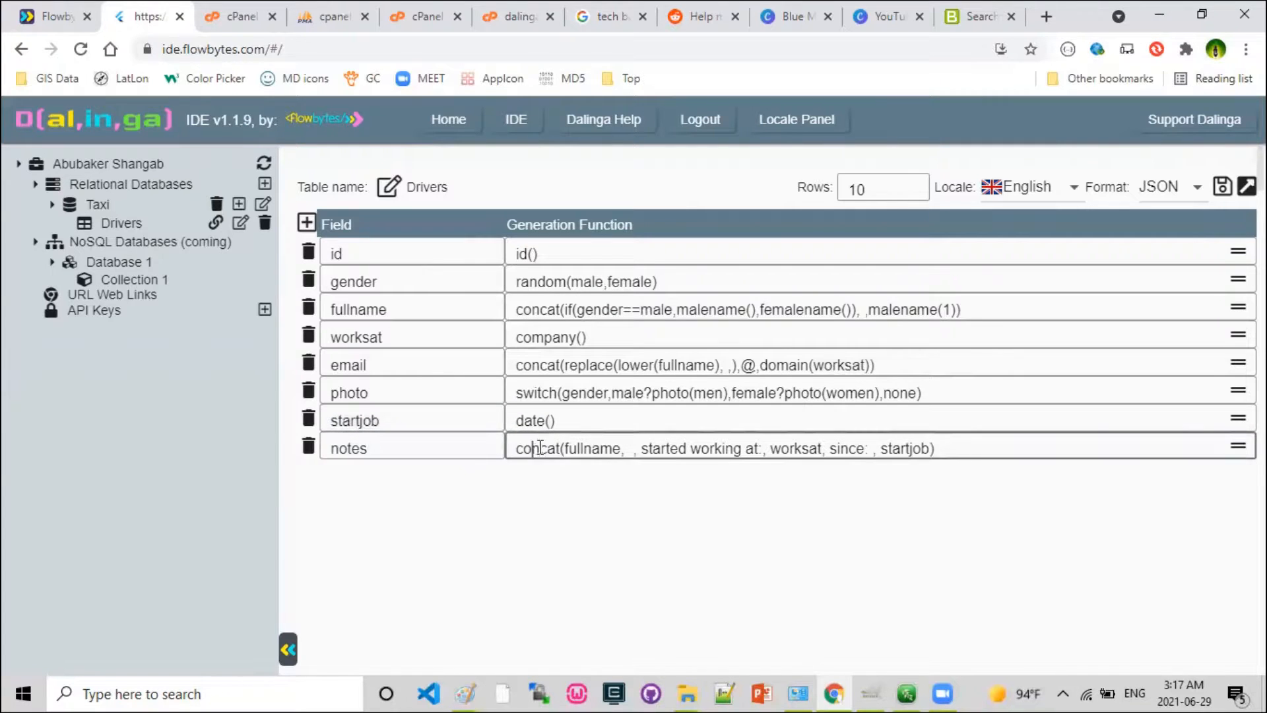
double_click(597, 448)
left_click(666, 447)
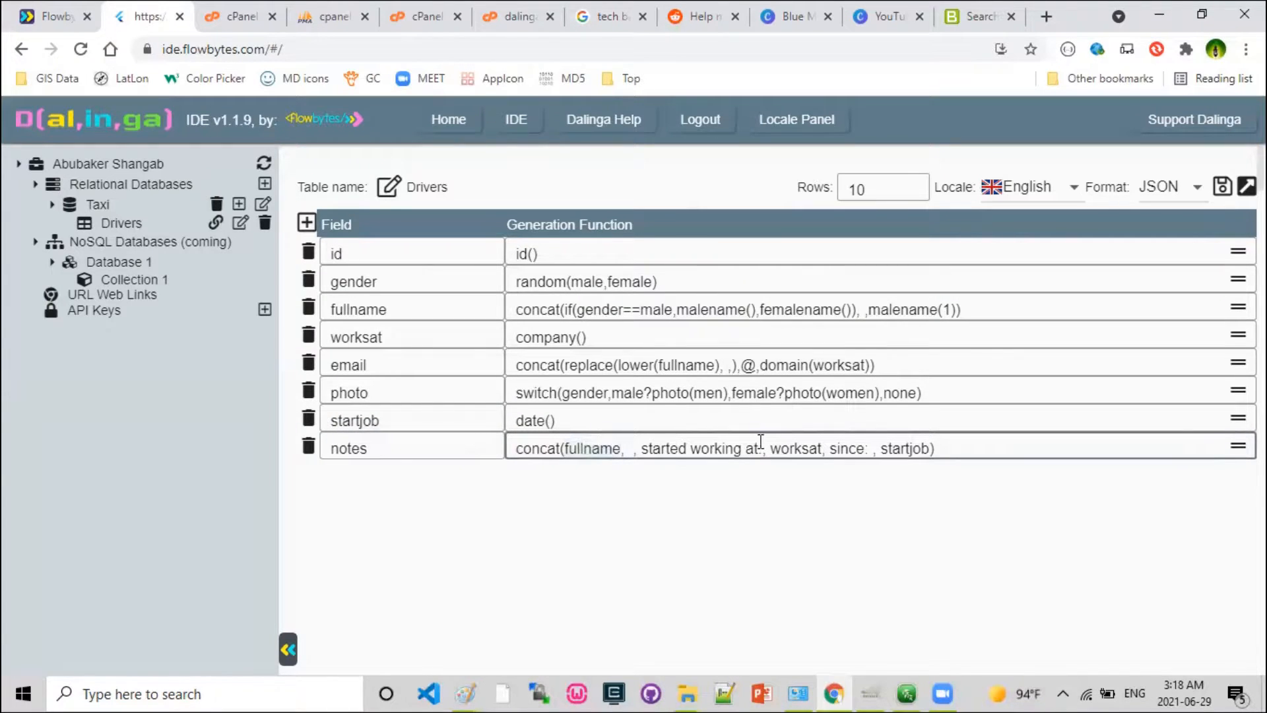
double_click(795, 449)
double_click(372, 336)
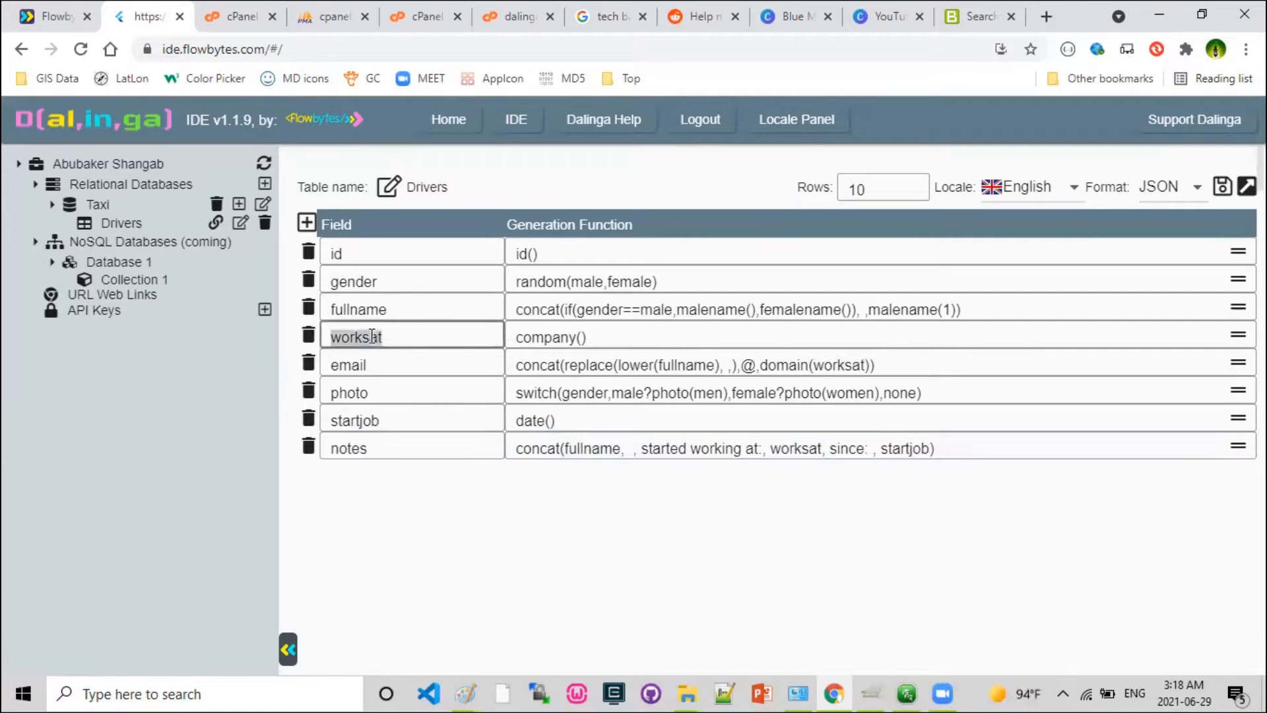
double_click(843, 448)
double_click(904, 448)
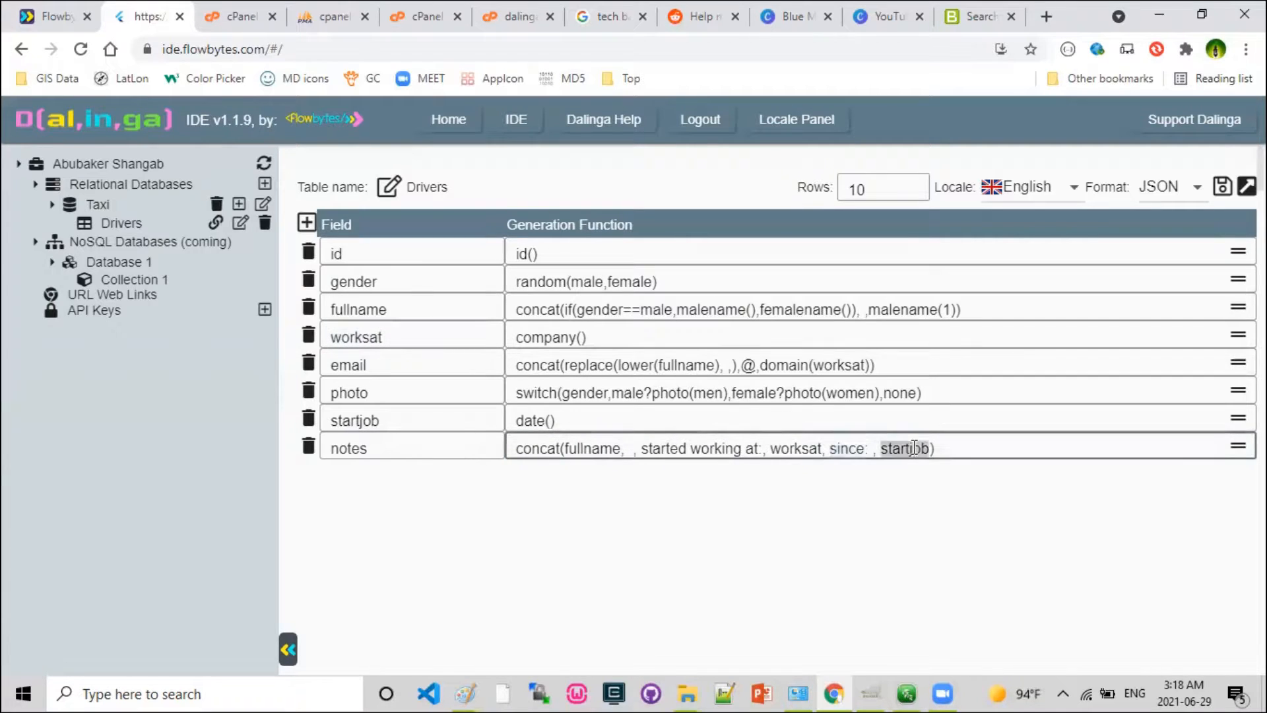
double_click(356, 420)
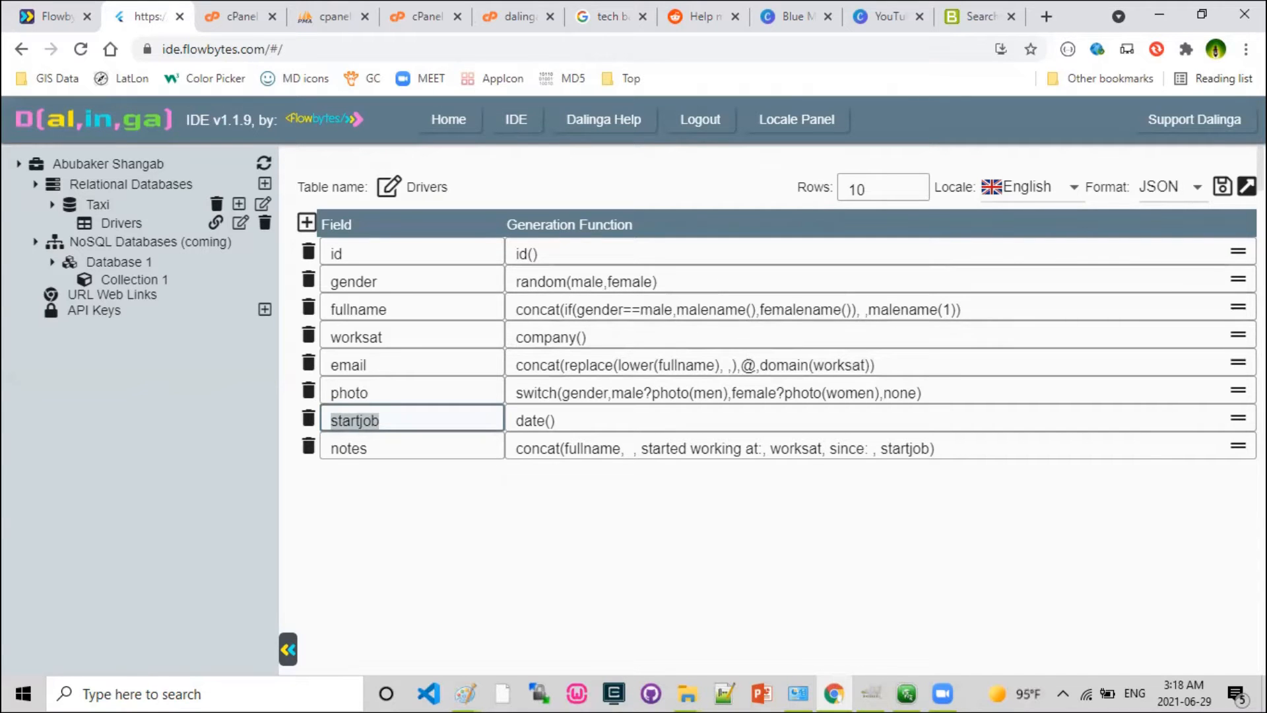
Run the Drivers table in JSON format and look through the generated records.
left_click(1246, 187)
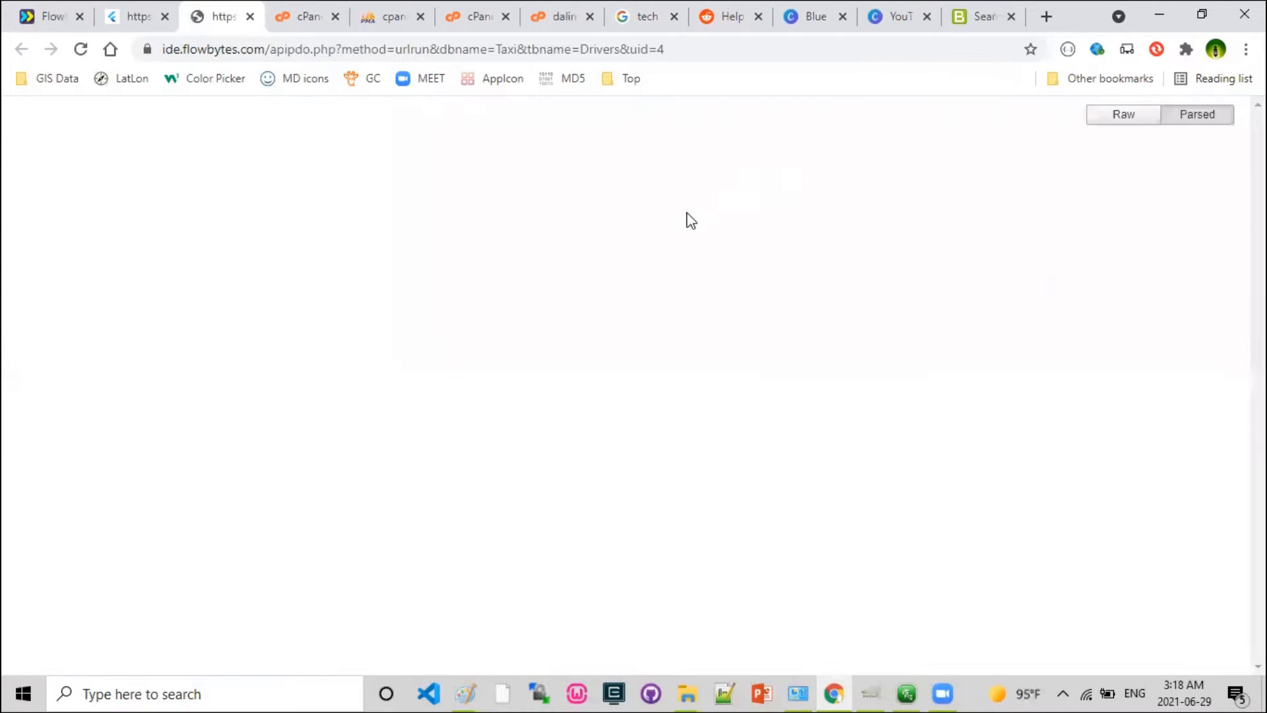
scroll(238, 276, "down", 3)
scroll(316, 274, "down", 5)
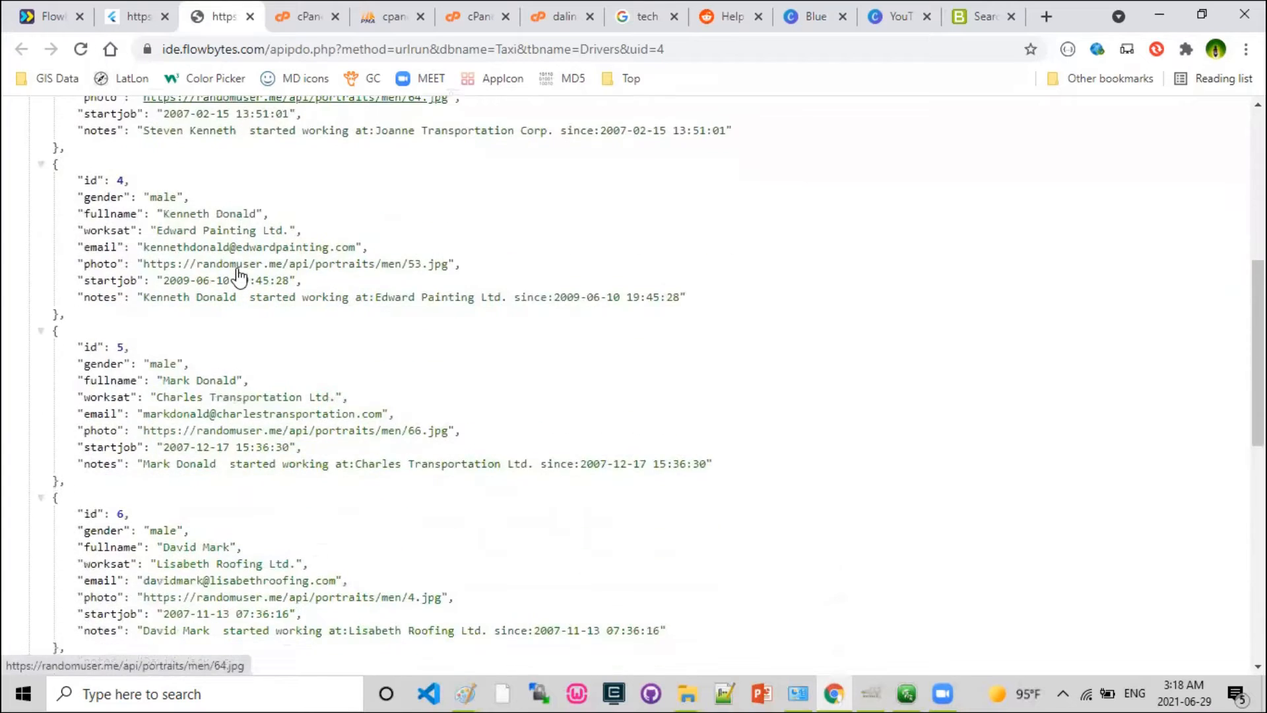
scroll(242, 270, "up", 7)
scroll(242, 270, "up", 2)
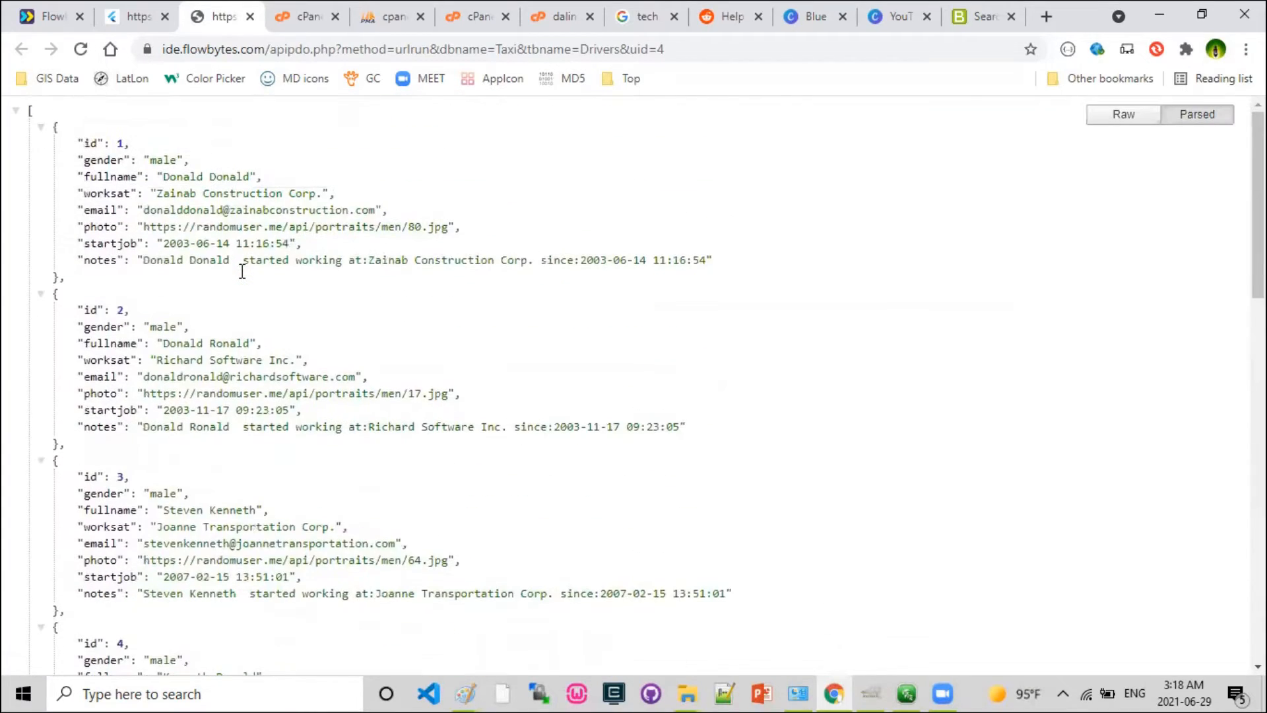
Return to the IDE's Drivers table and review the fullname, worksat, email and photo generation functions.
left_click(140, 20)
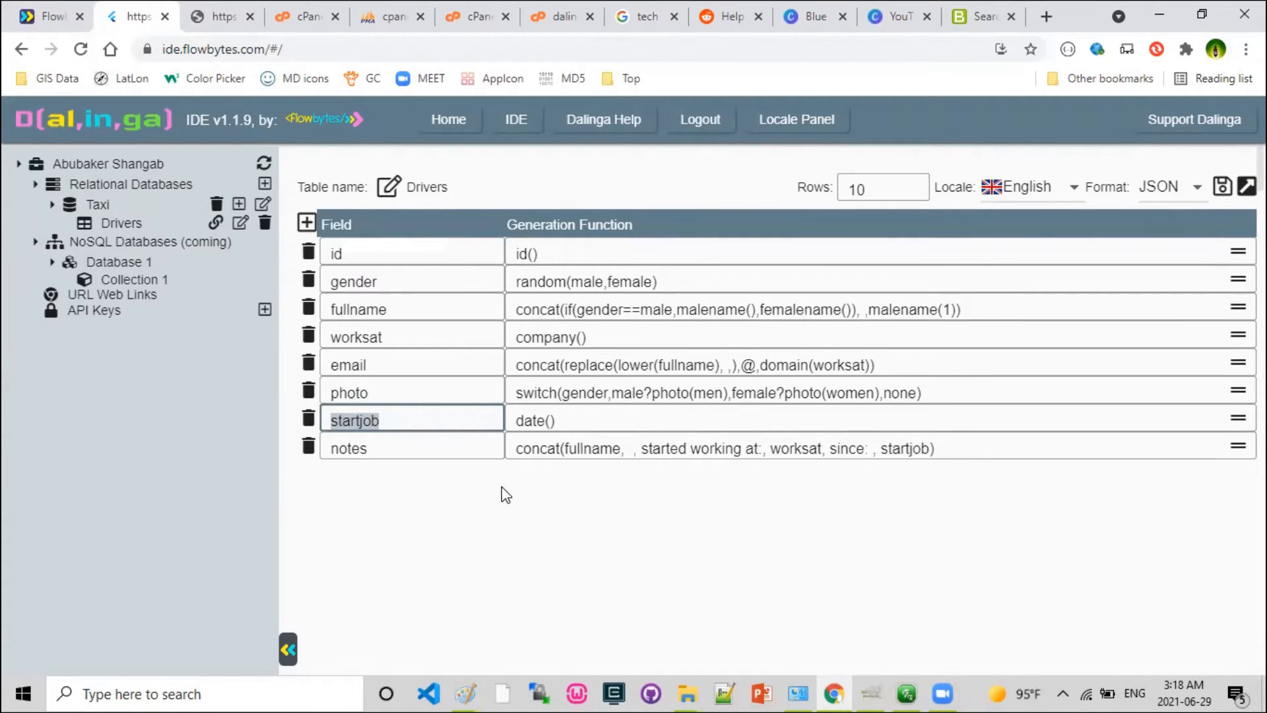
left_click(564, 309)
left_click(569, 337)
left_click(571, 365)
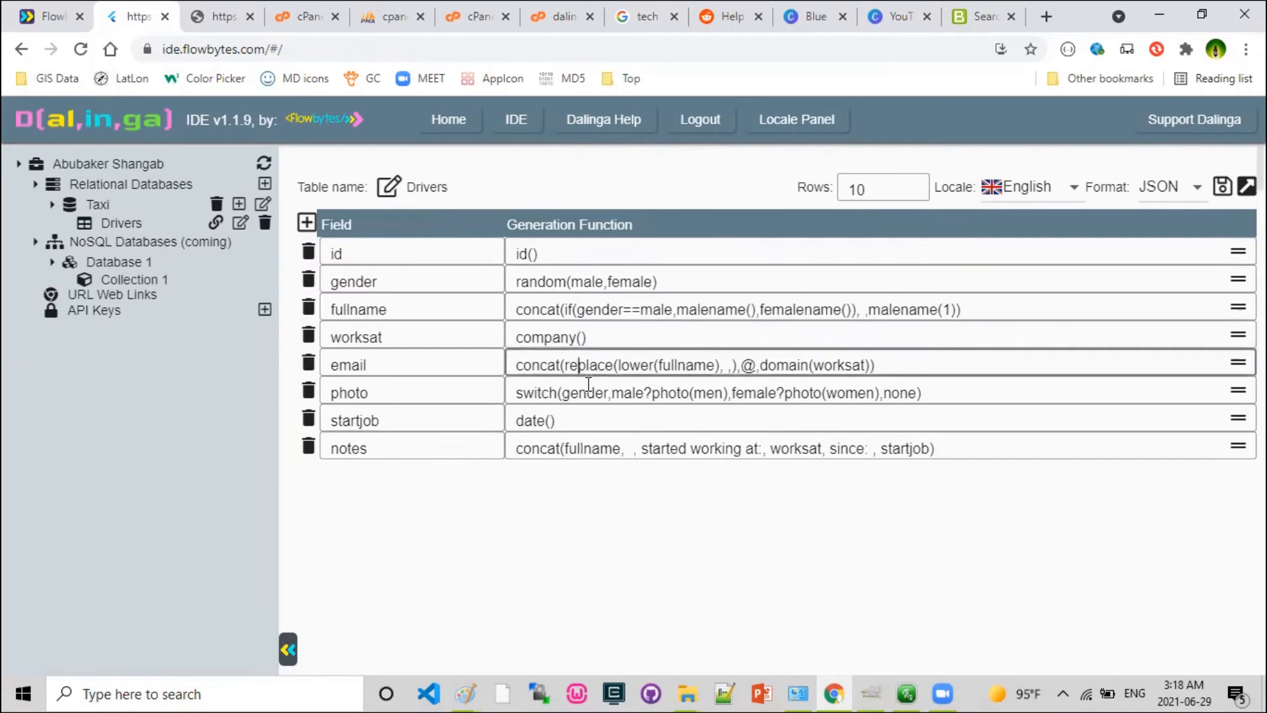
left_click(567, 393)
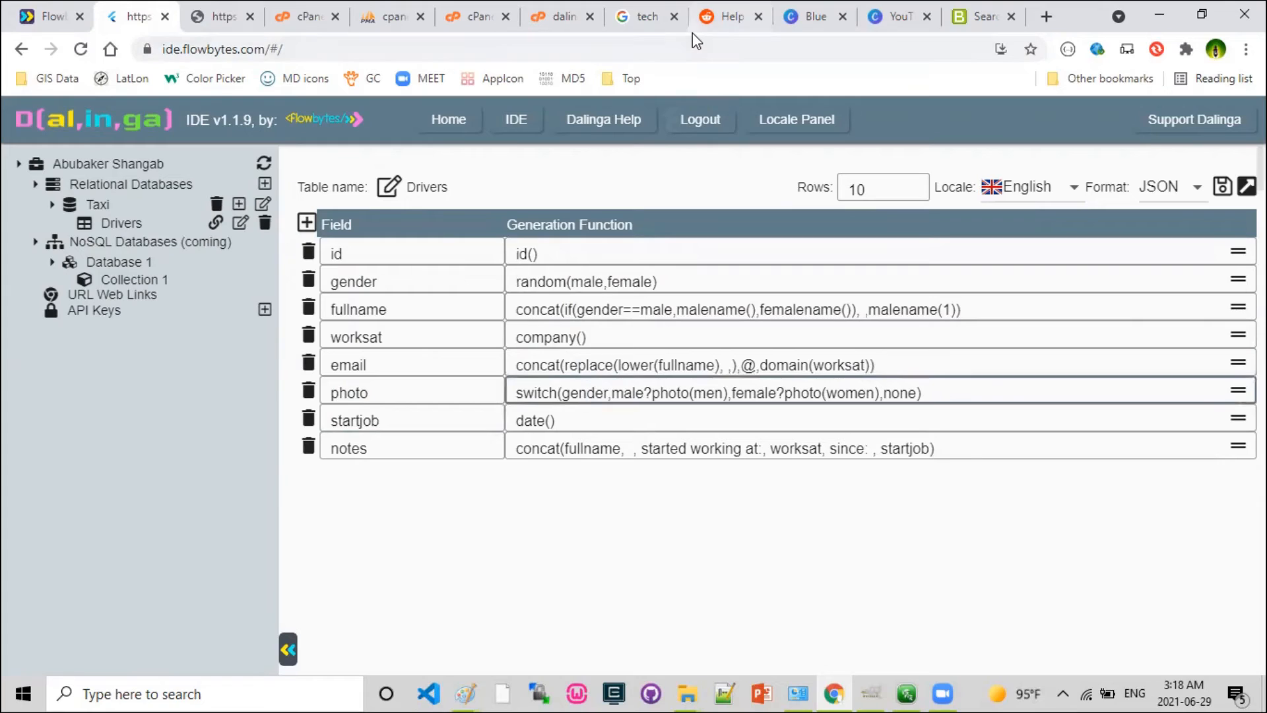